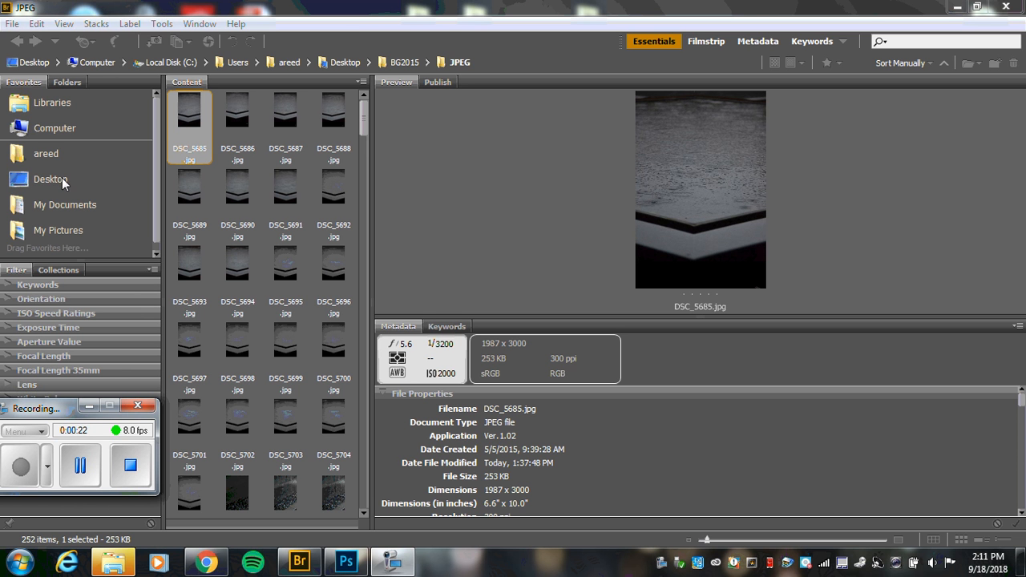
Open the JPEG folder inside the Desktop's BG2015 folder and preview DSC_5685.jpg.
left_click(63, 128)
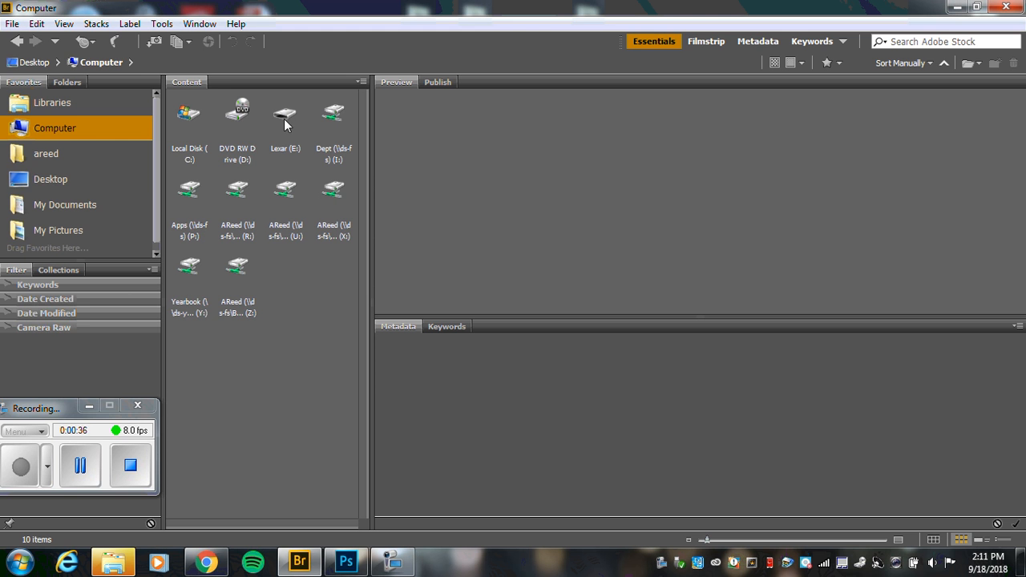
left_click(65, 183)
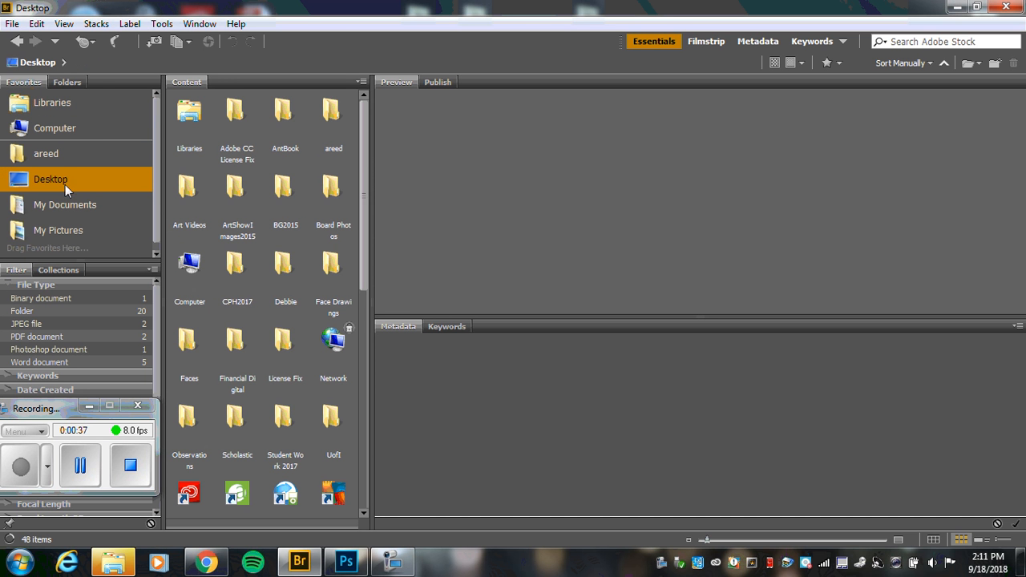
double_click(288, 186)
double_click(183, 106)
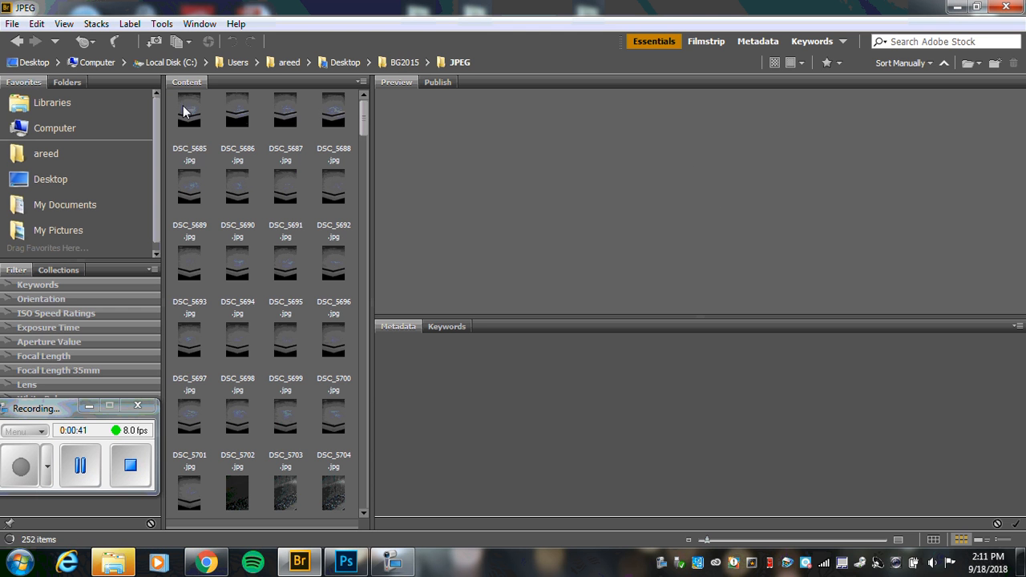
left_click(193, 119)
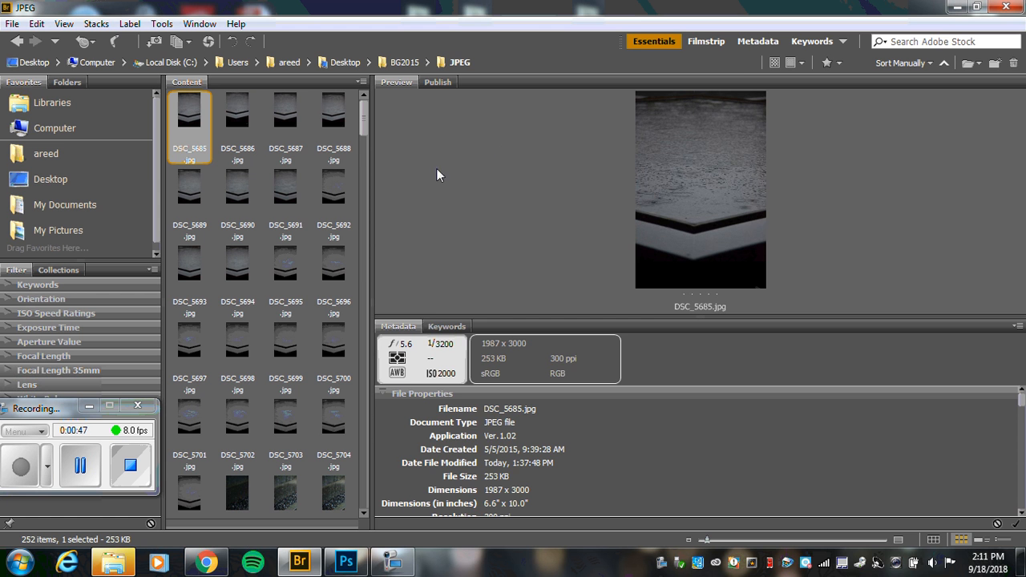
Shrink the metadata area to give the preview area more height, and check the publishing view.
left_click_drag(426, 318, 428, 357)
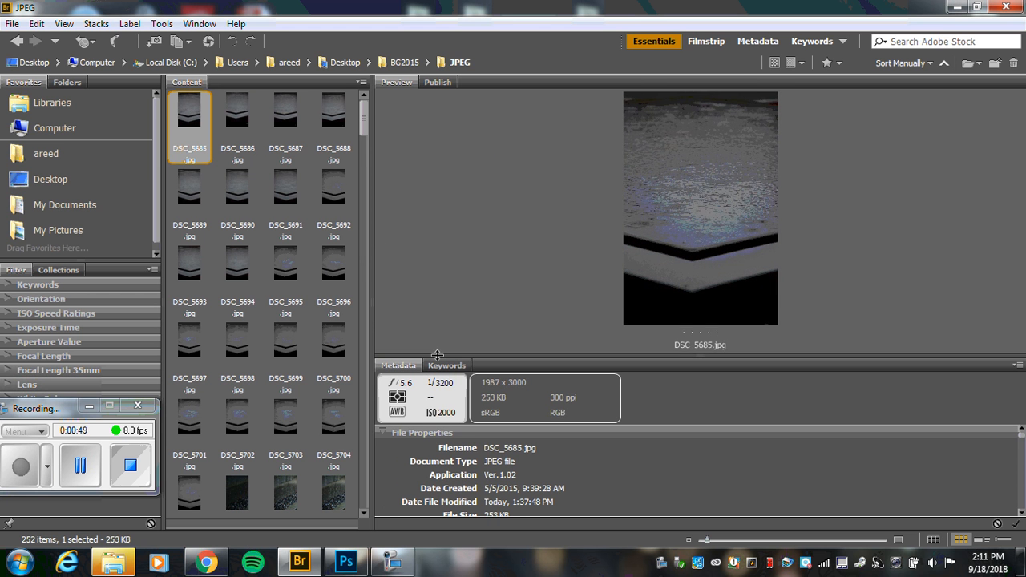
left_click(437, 82)
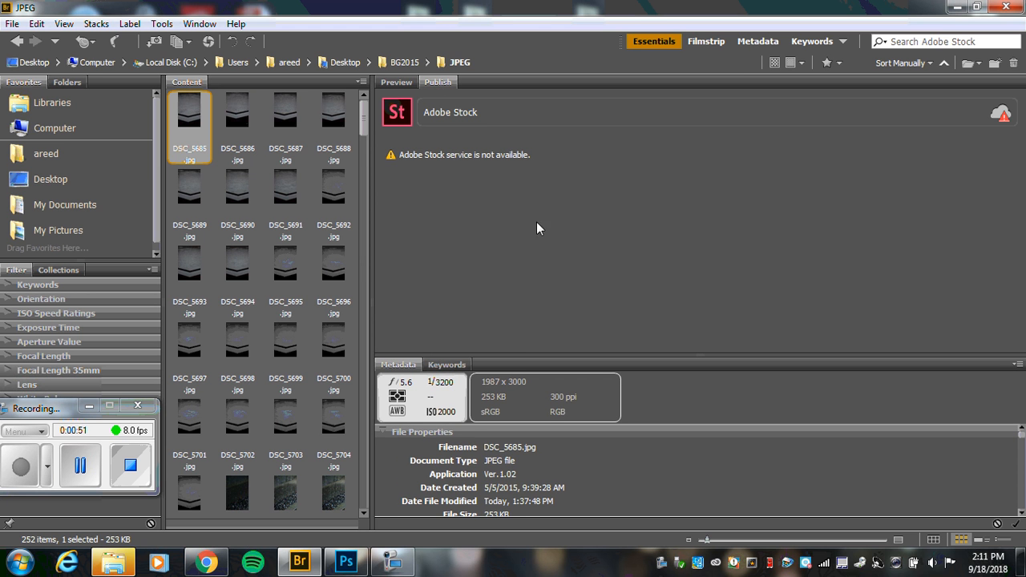
left_click_drag(546, 352, 566, 454)
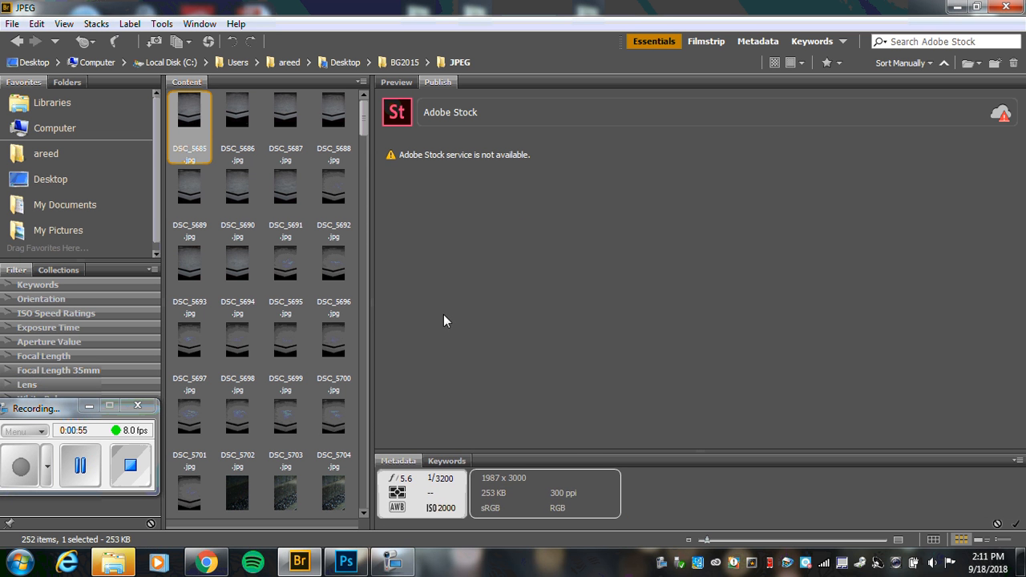
Enlarge the thumbnails slightly, narrow the content area to three thumbnail columns, and bring back the image preview.
left_click_drag(370, 303, 616, 303)
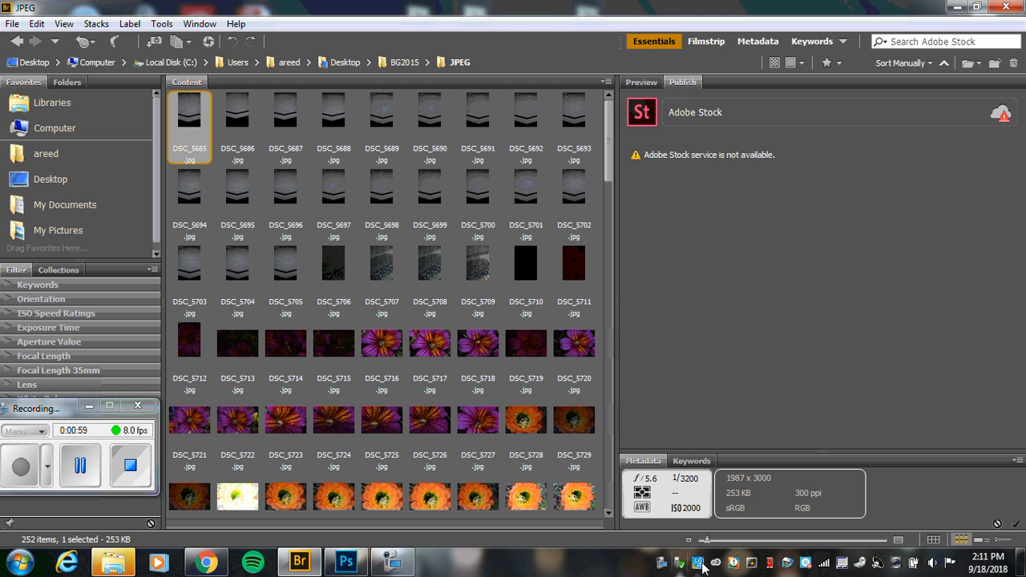
mouse_move(705, 541)
left_mouse_down()
mouse_move(766, 541)
mouse_move(708, 542)
left_mouse_up()
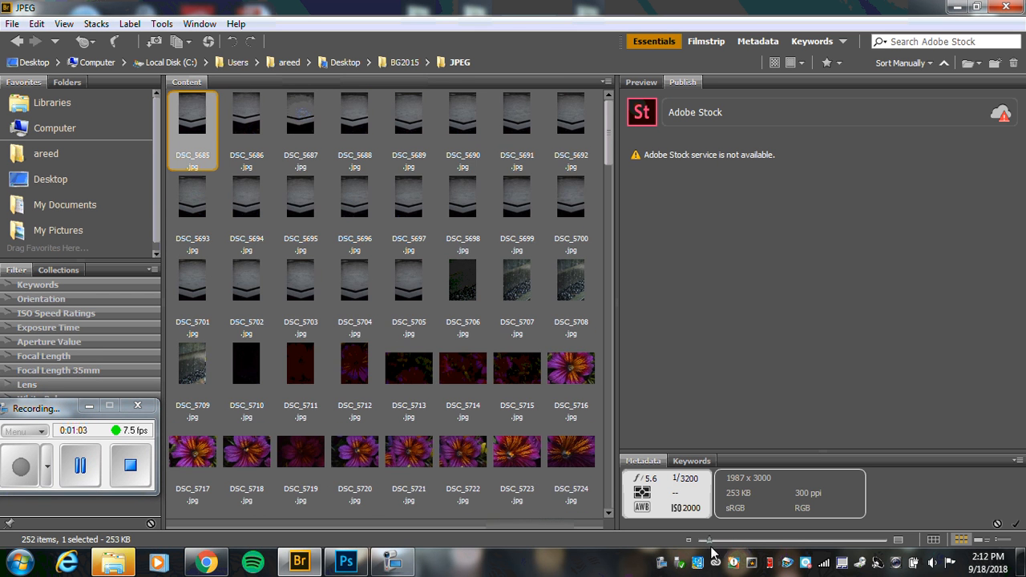
left_click_drag(615, 313, 330, 330)
left_click(355, 82)
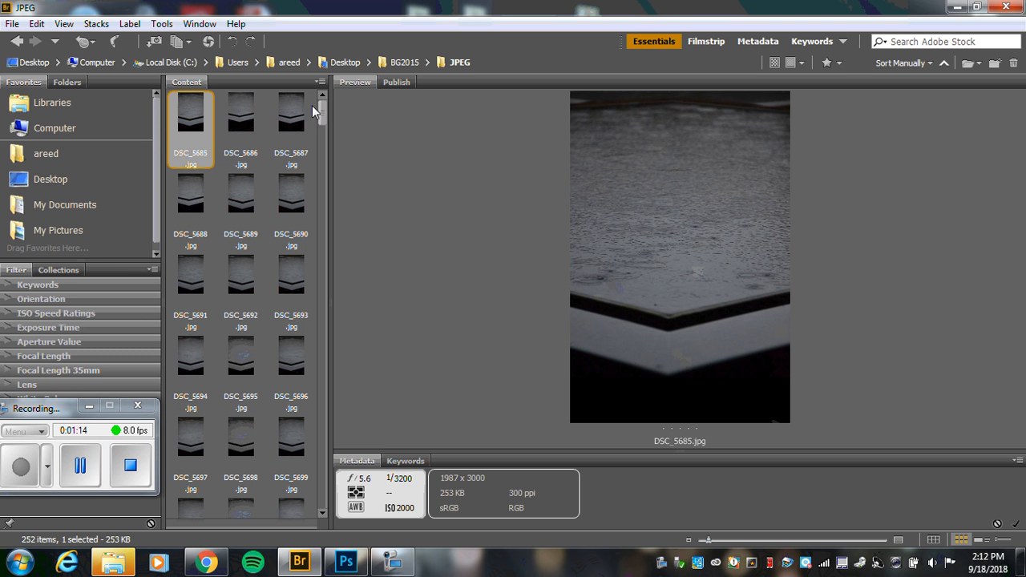
Browse back and forth through the first similar wet-surface photos, comparing them in the preview.
mouse_move(321, 110)
left_mouse_down()
mouse_move(329, 130)
mouse_move(304, 394)
mouse_move(319, 118)
left_mouse_up()
key("Right")
key("Right")
key("Right")
key("Left")
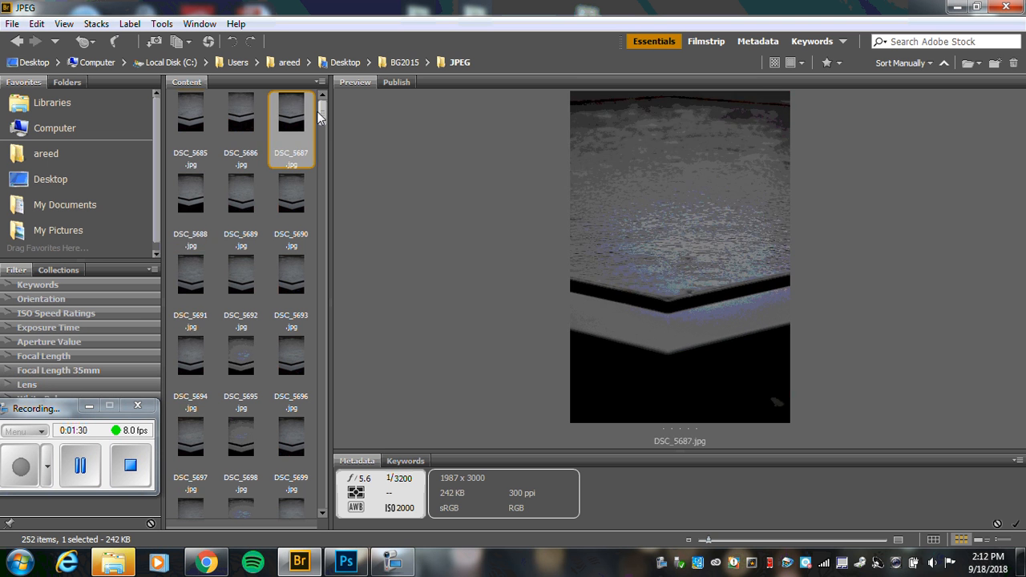
key("Down")
key("Right")
key("Right")
key("Right")
key("Right")
key("Left")
key("Left")
key("Left")
key("Left")
key("Left")
key("Left")
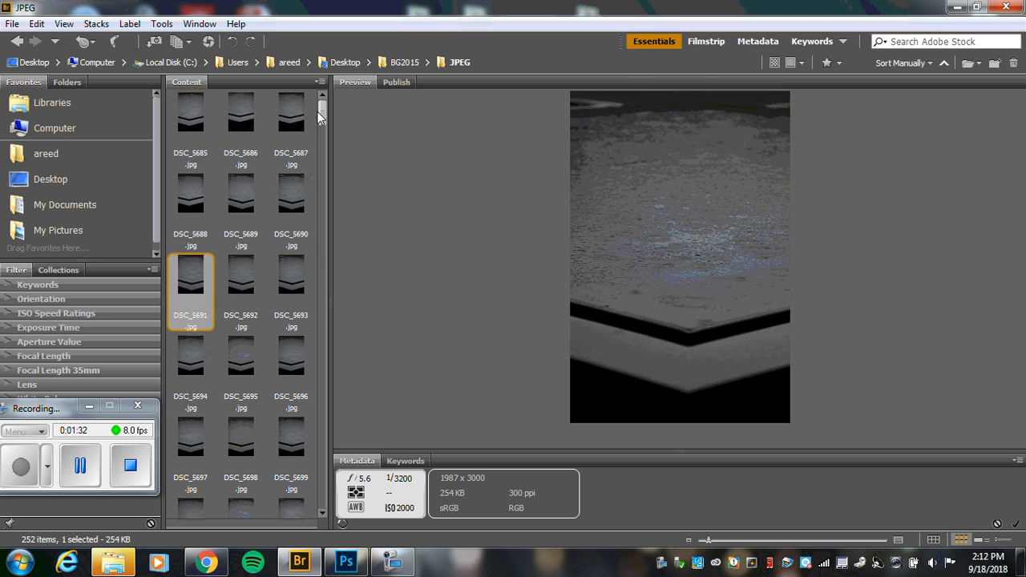
key("Up")
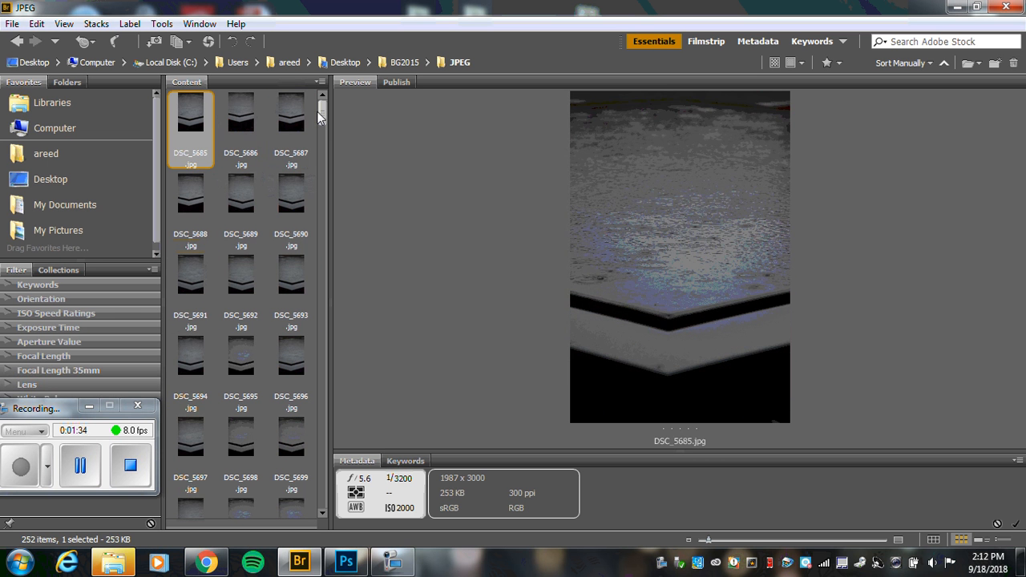
Compare the similar shots from DSC_5685.jpg to DSC_5694.jpg one by one to judge which is strongest.
key("Right")
key("Right")
key("Right")
key("Left")
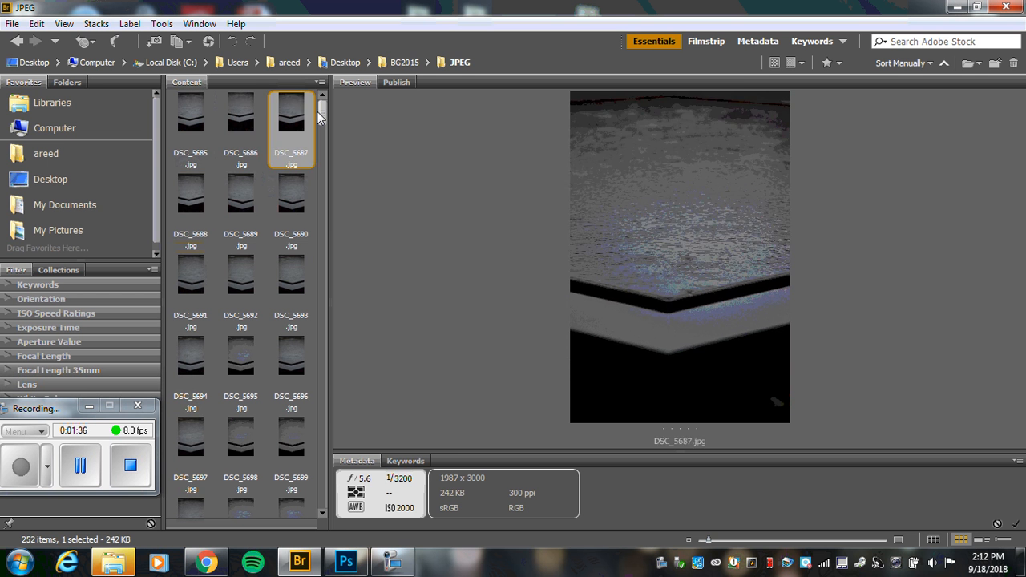
key("Left")
key("Right")
key("Down")
key("Left")
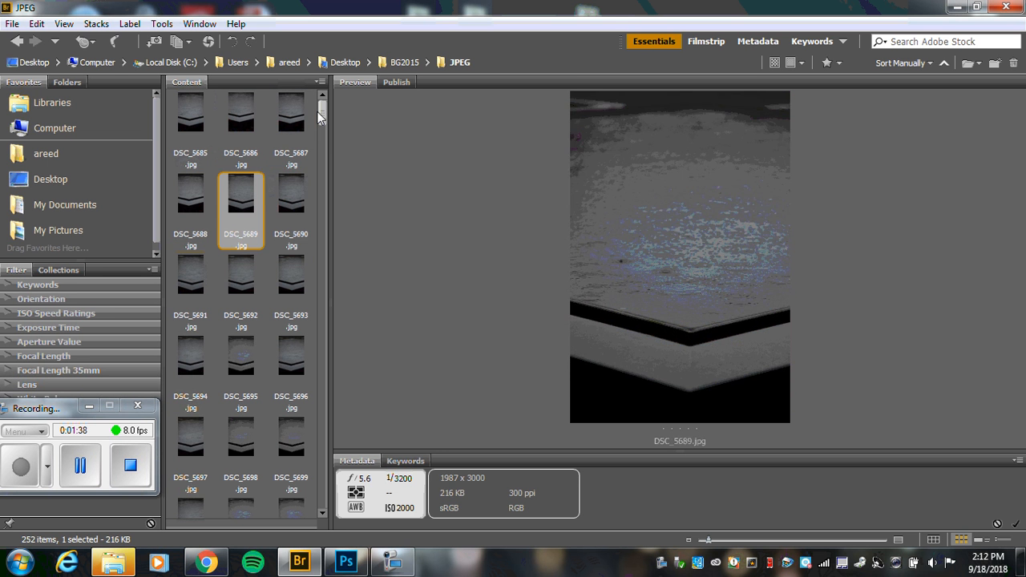
key("Right")
key("Down")
key("Left")
key("Right")
key("Right")
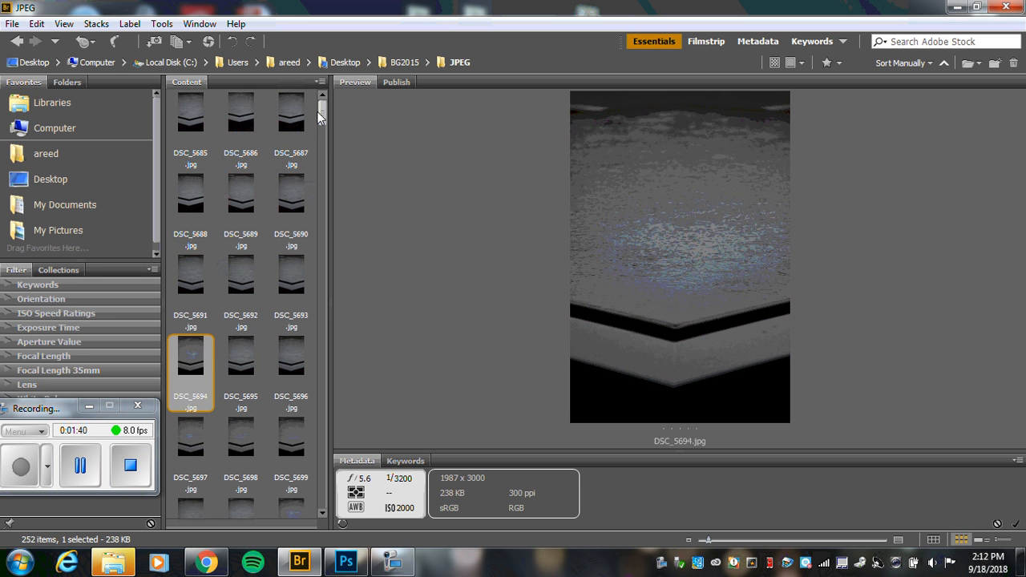
Continue through the wet-surface series to DSC_5701.jpg and give it a one-star rating.
key("Right")
key("Right")
key("Right")
key("Right")
key("Right")
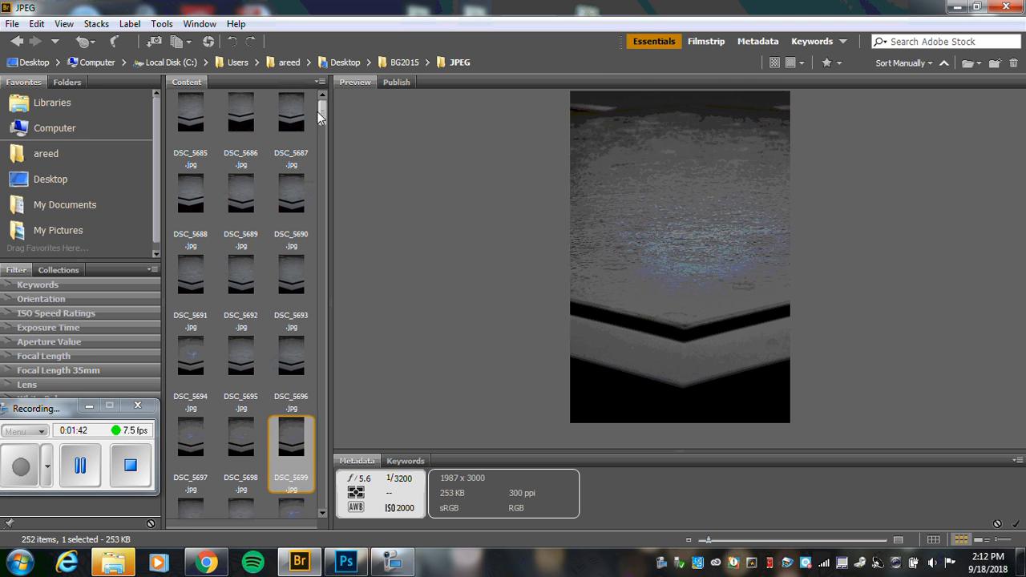
key("Right")
key("Right")
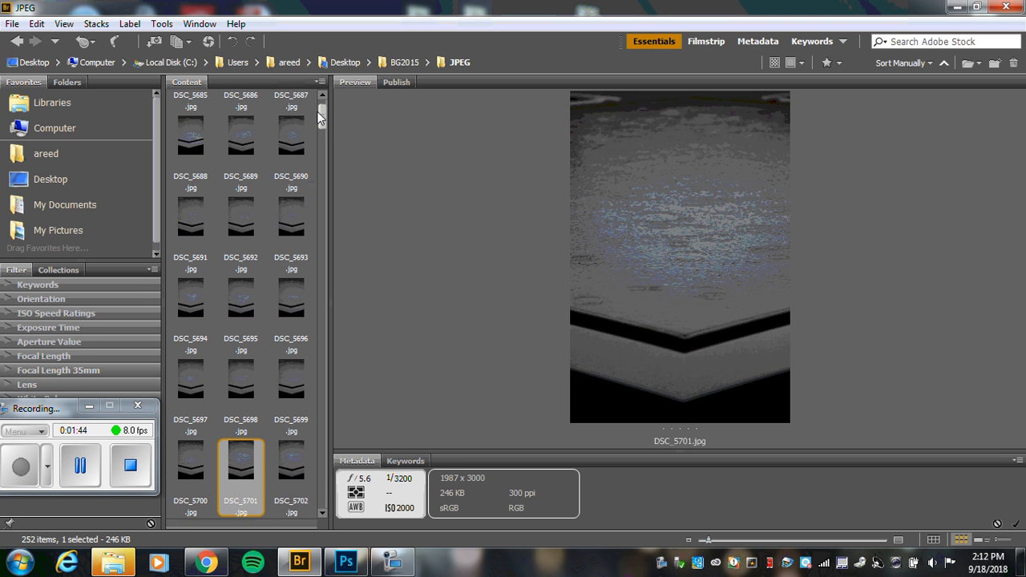
key("ctrl+1")
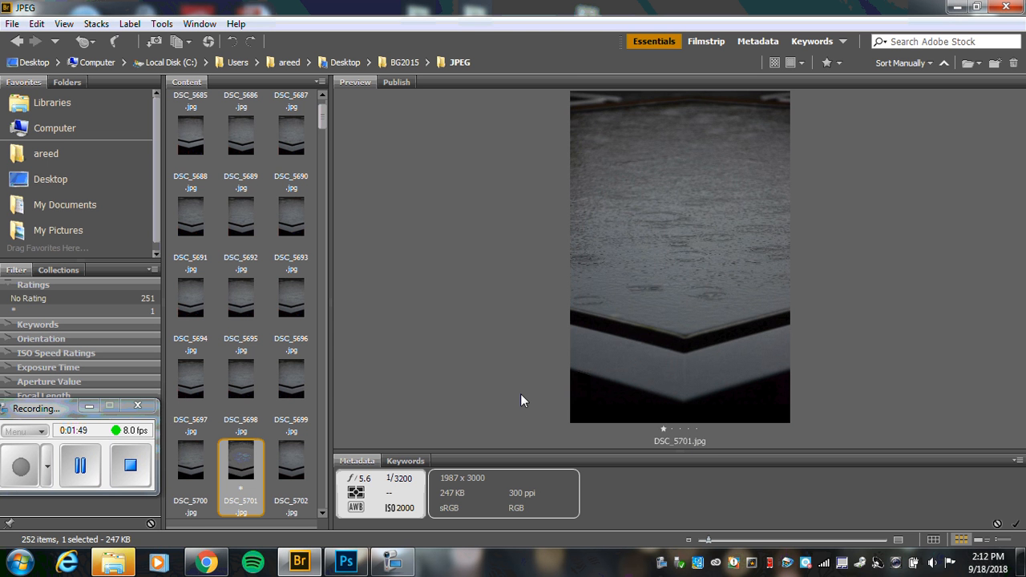
Review the following photos up to the wall and pebbles shots and rate DSC_5707.jpg one star.
key("Right")
key("Right")
key("Right")
key("Right")
key("Right")
key("Right")
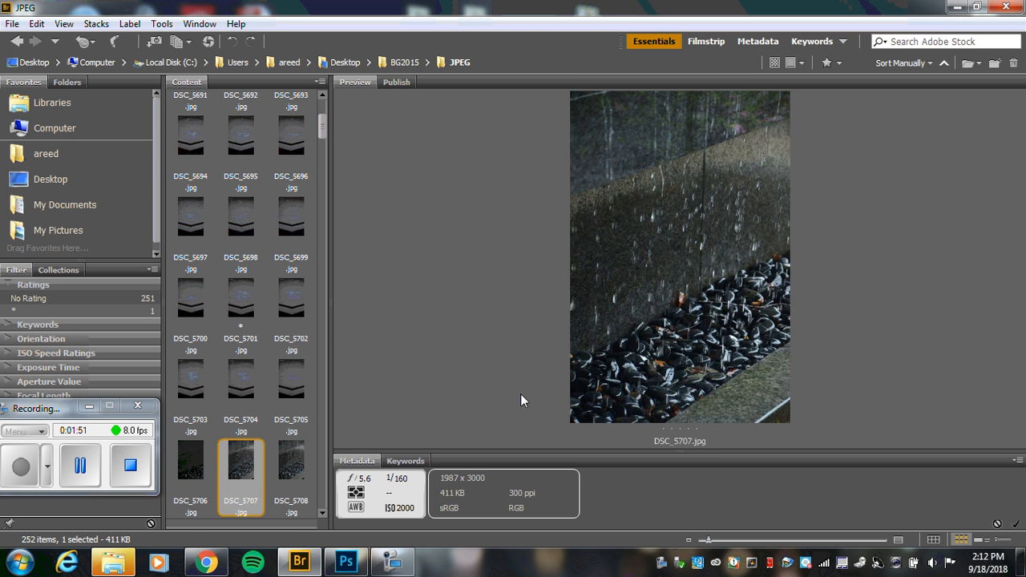
key("Left")
key("Right")
key("ctrl+1")
Skip the dark shots and rate the purple flower photos DSC_5716.jpg, DSC_5717.jpg and DSC_5718.jpg one star each.
key("Right")
key("Right")
key("Right")
key("Right")
key("Right")
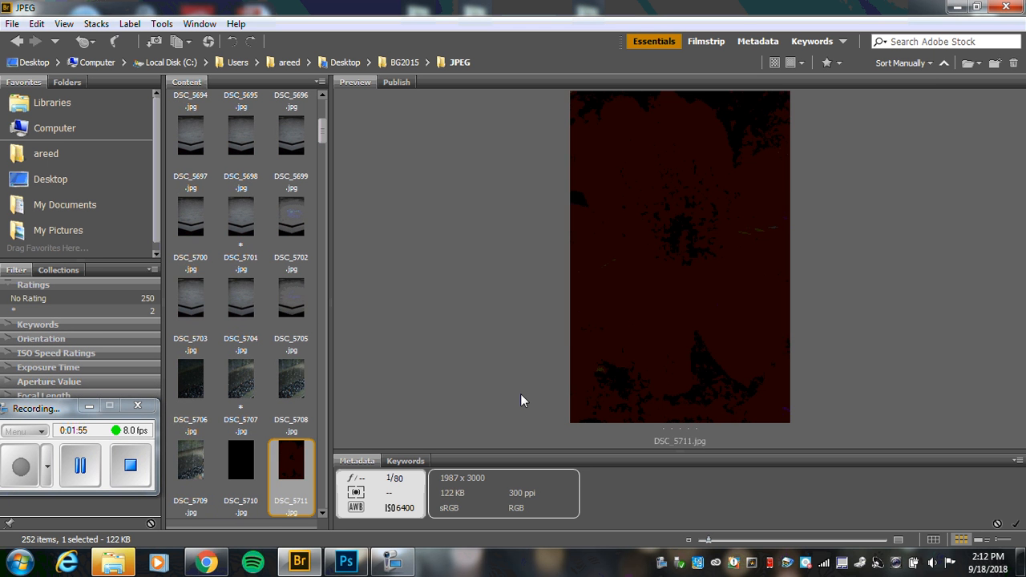
key("Right")
key("Right")
key("Right")
key("Right")
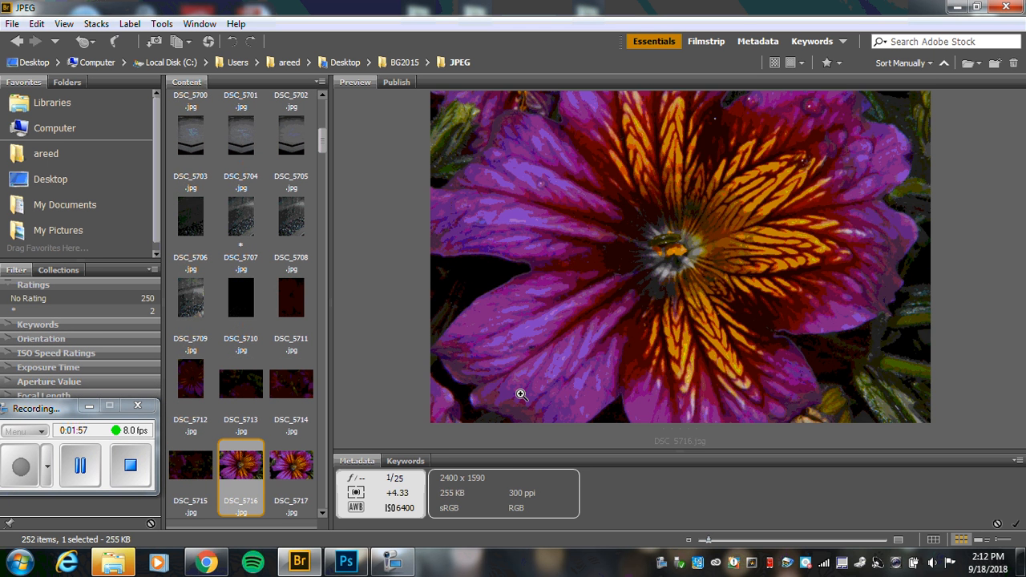
key("ctrl+1")
key("Right")
key("ctrl+1")
key("Right")
key("ctrl+1")
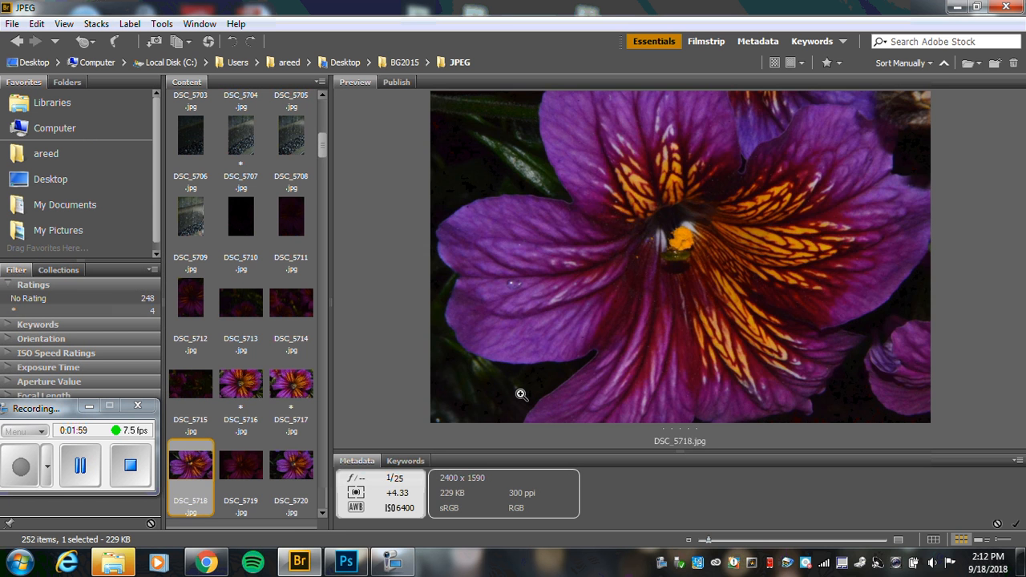
Compare the neighbouring purple flower shots and give DSC_5720.jpg one star.
key("Right")
key("Right")
key("Right")
key("Left")
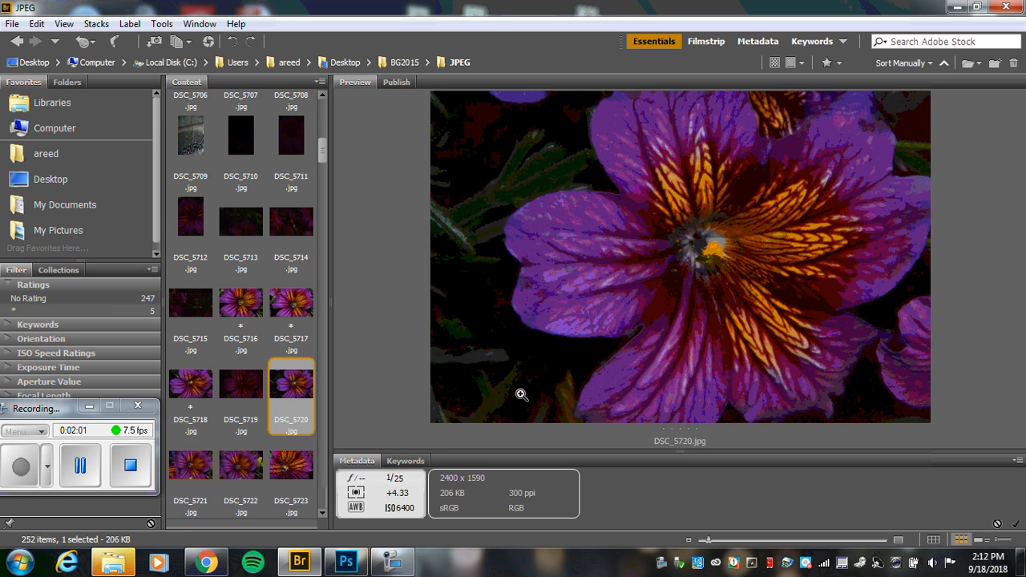
key("ctrl+1")
Move on to the close-up flower shot DSC_5724.jpg and rate it one star.
key("Right")
key("Right")
key("Right")
key("Right")
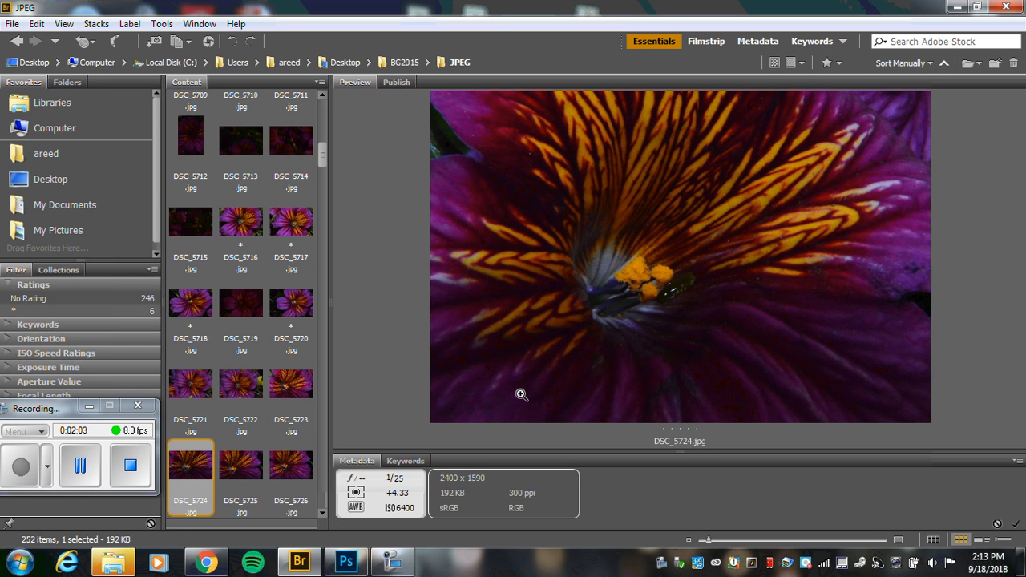
key("ctrl+1")
left_click(81, 473)
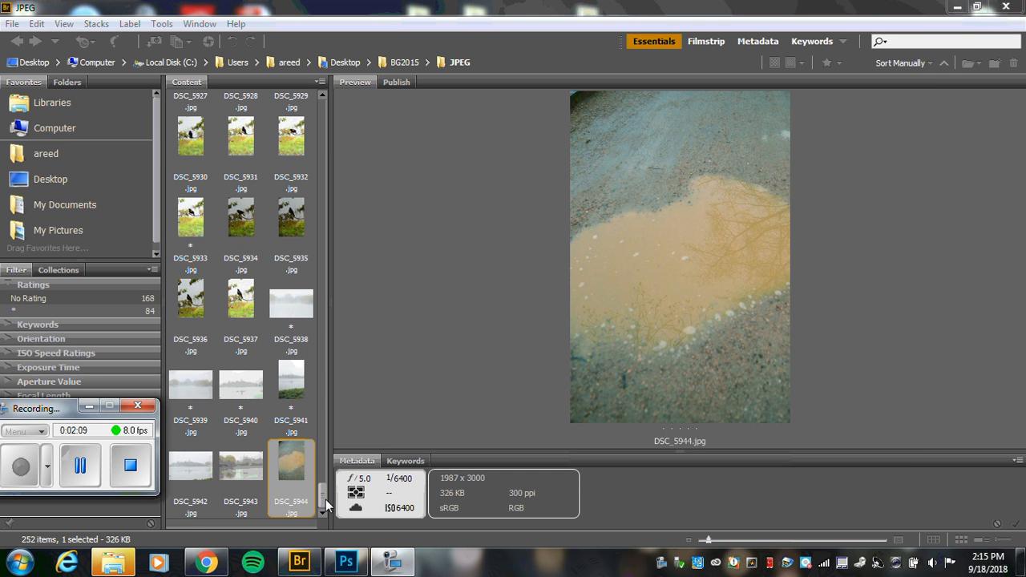
Filter the folder to show only photos rated one or more stars.
left_click_drag(322, 493, 340, 170)
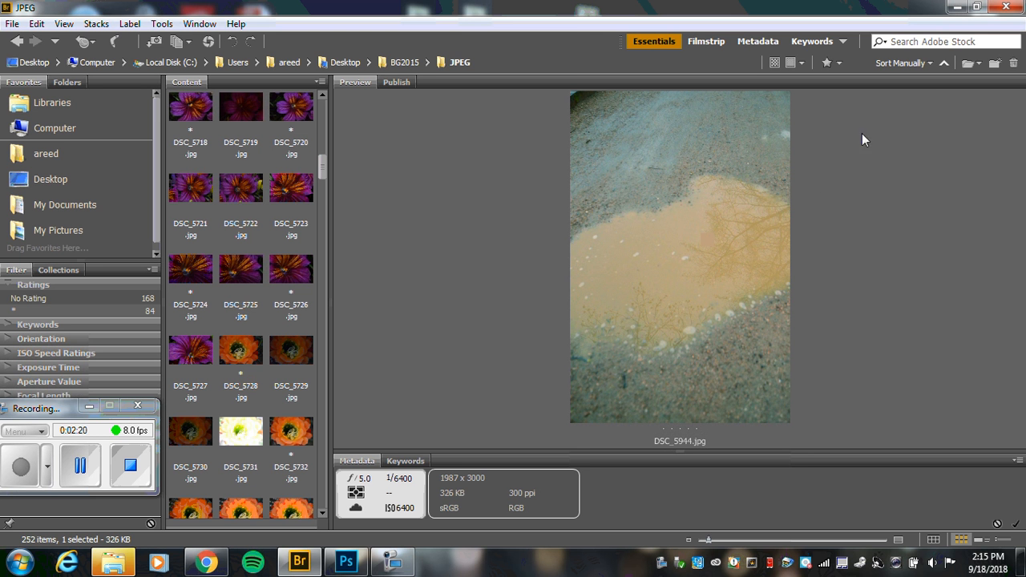
left_click(840, 64)
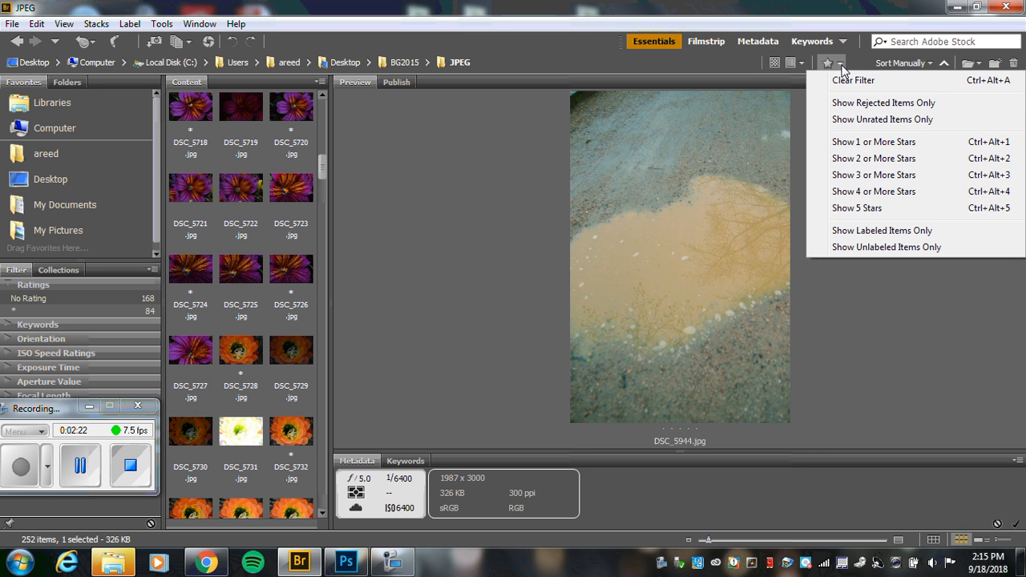
left_click(857, 143)
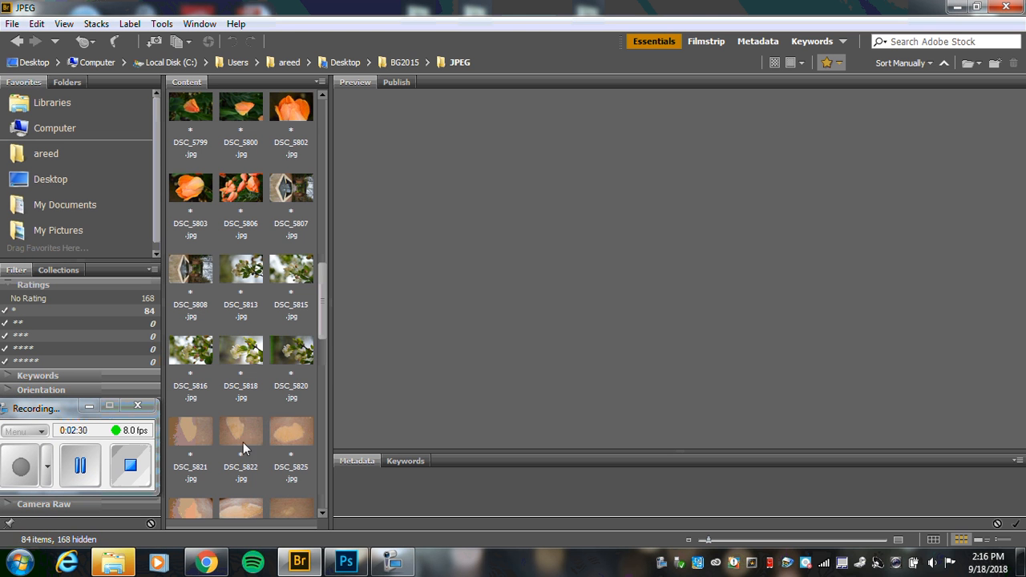
Raise the rating of DSC_5701.jpg, the first photo in the filtered set, to two stars.
left_click_drag(322, 293, 370, 122)
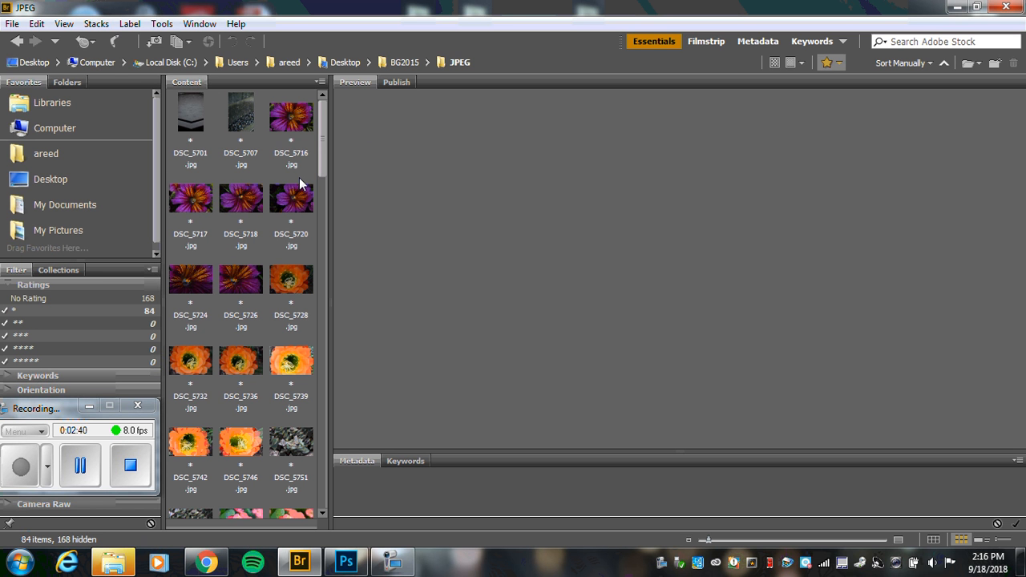
left_click(192, 110)
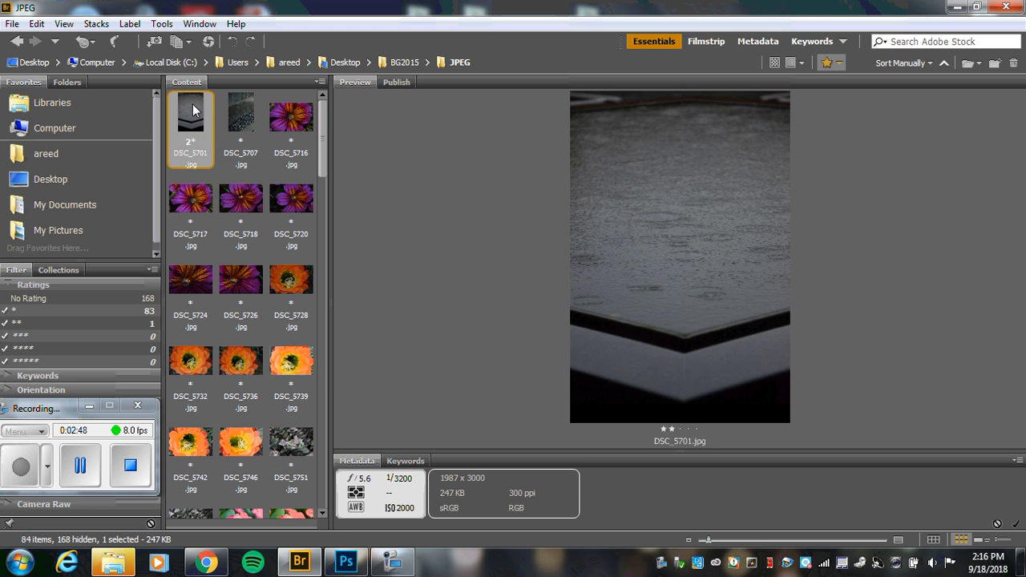
left_click(191, 143)
Step through the starred purple flower photos and select all six, DSC_5716.jpg to DSC_5726.jpg, for side-by-side comparison.
key("Right")
key("Right")
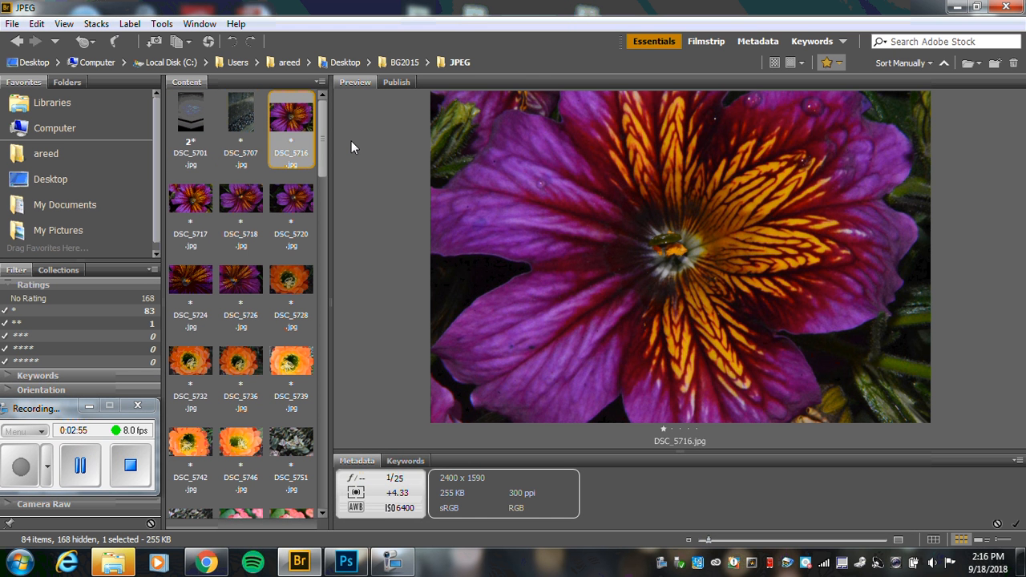
key("Right")
key("Right")
key("Right")
key("Right")
key("Right")
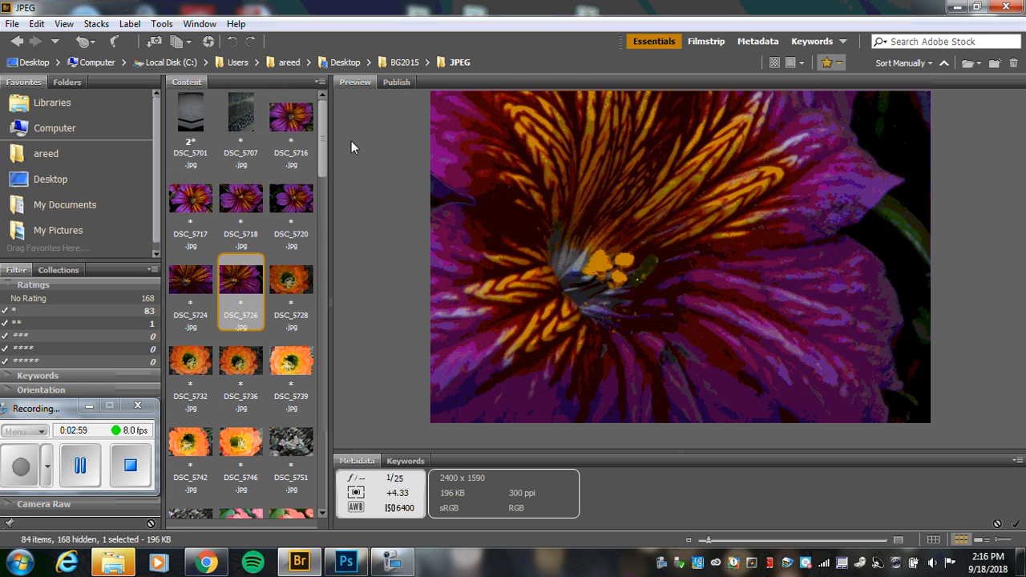
left_click(282, 124)
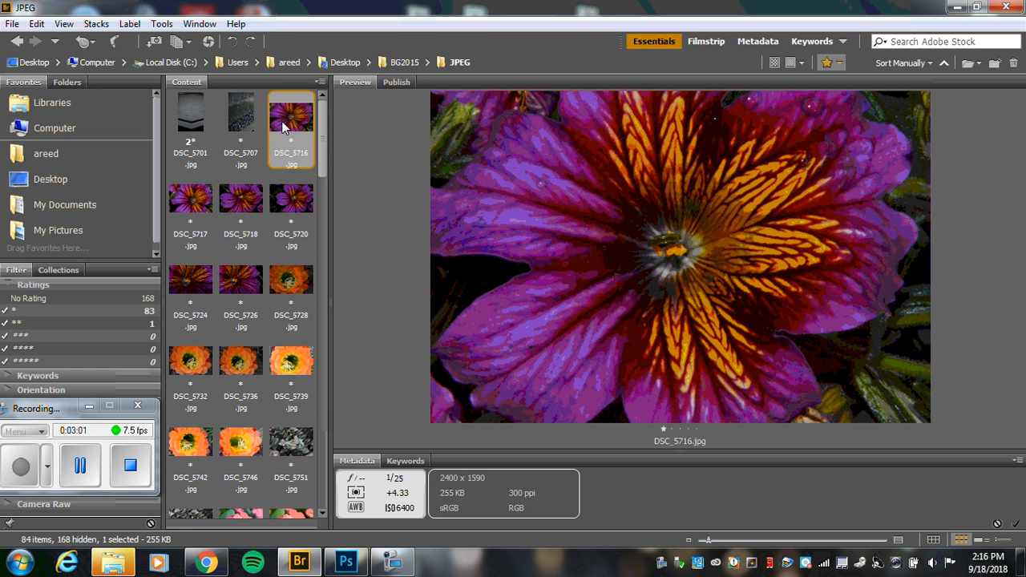
left_click(244, 281, "shift")
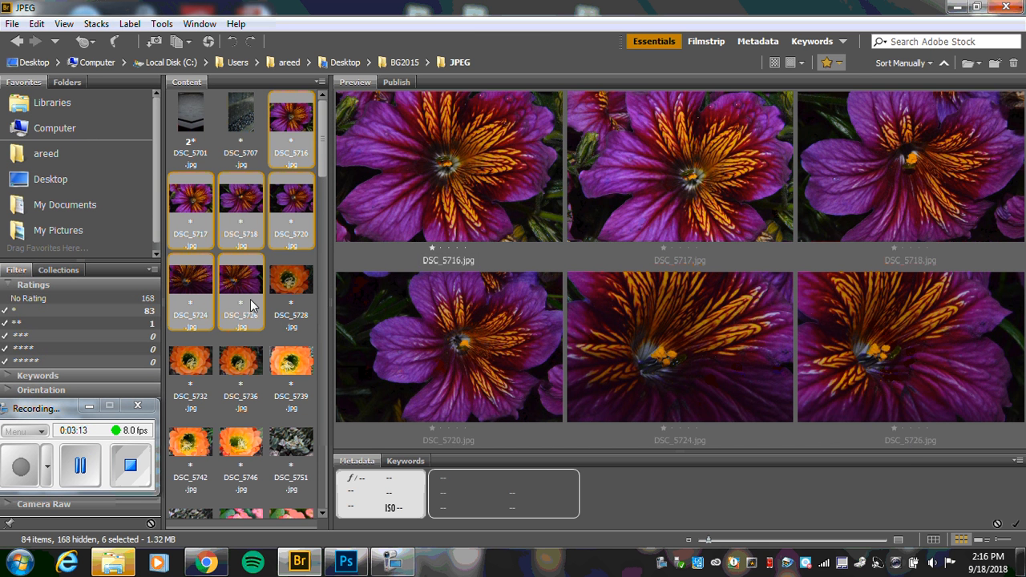
Narrow the selection to the close-up purple flower DSC_5726.jpg and rate it two stars.
left_click(307, 287)
left_click(242, 290)
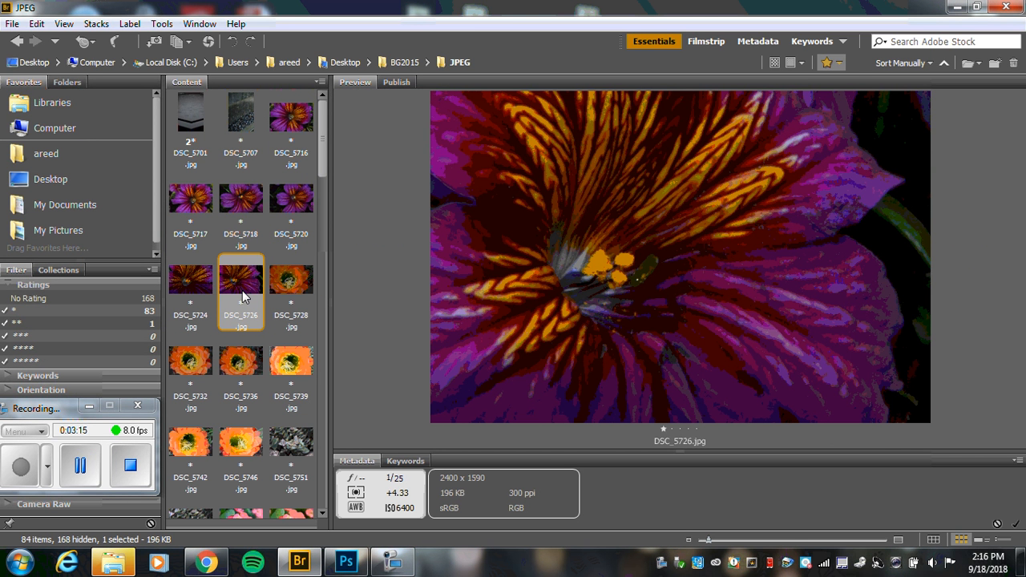
key("ctrl+2")
Look through the orange cactus flower photos starting at DSC_5728.jpg and rate DSC_5732.jpg two stars.
left_click(305, 295)
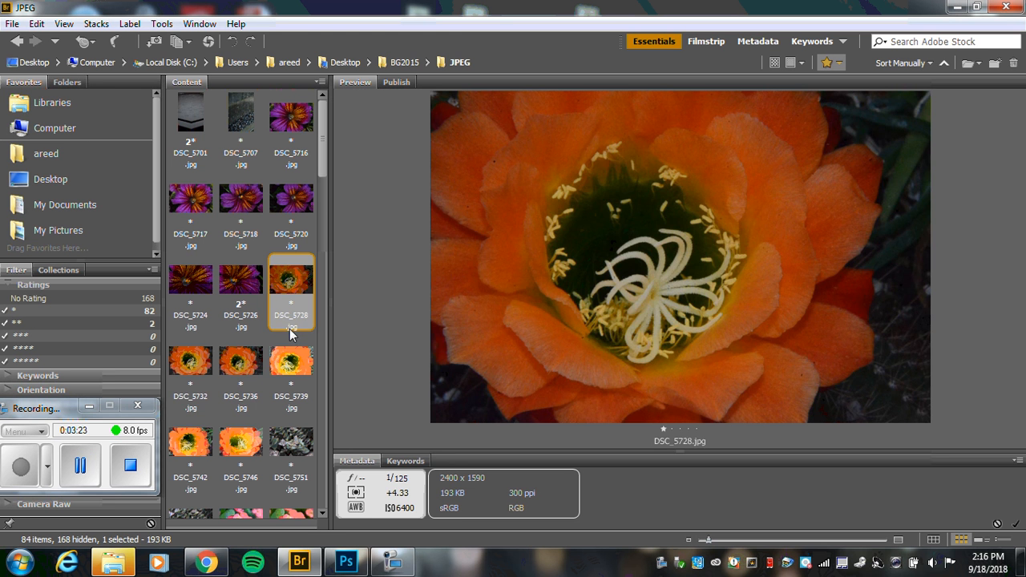
key("Down")
key("Left")
key("Left")
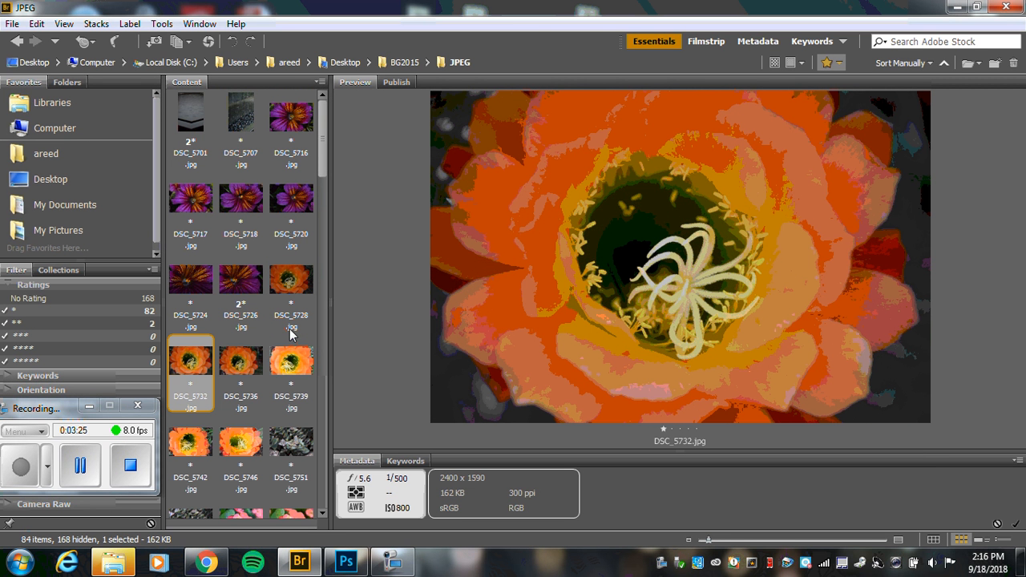
key("ctrl+2")
left_click(80, 465)
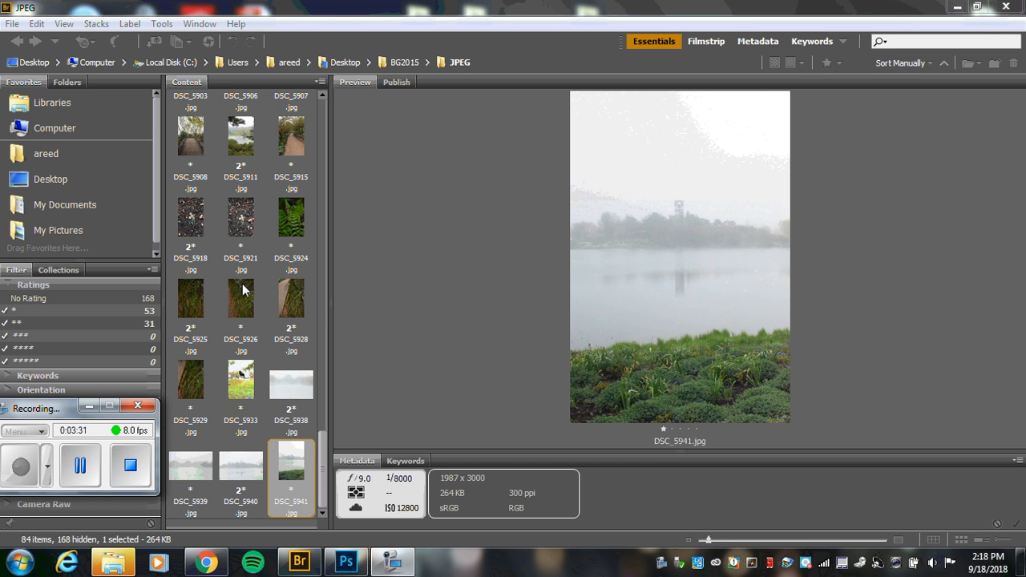
Filter the folder to show only photos rated two or more stars.
left_click(837, 62)
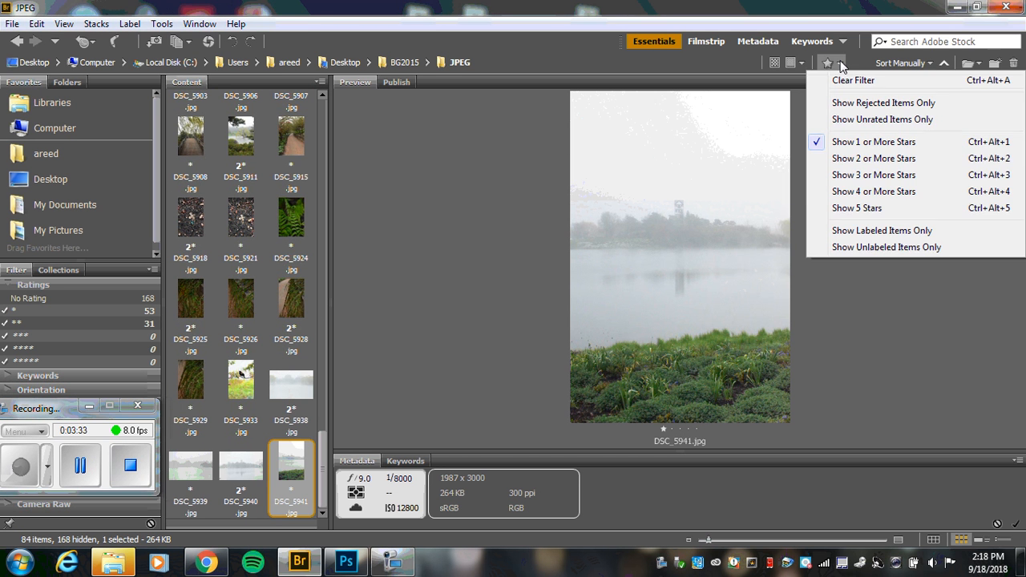
left_click(874, 160)
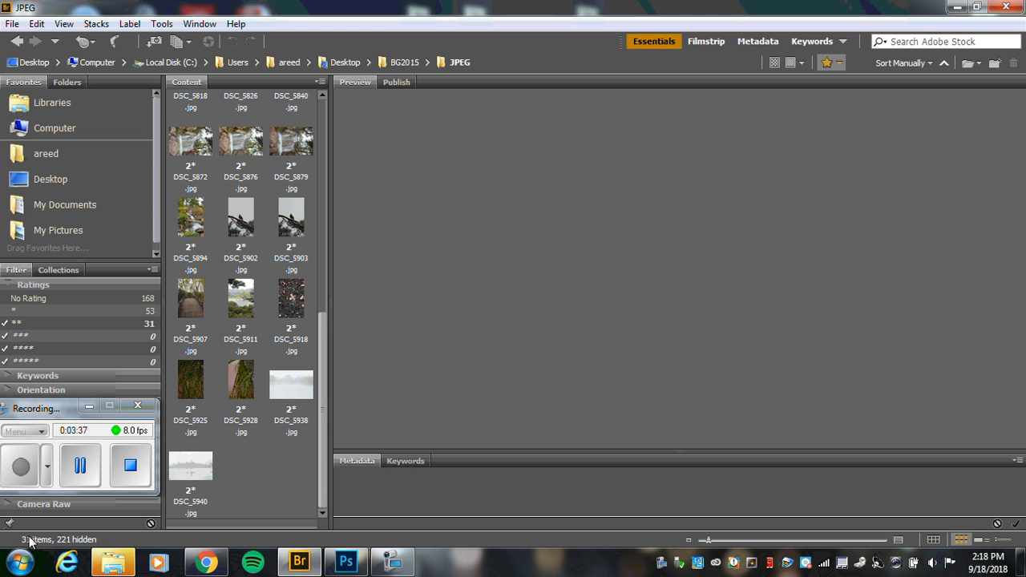
mouse_move(321, 397)
left_mouse_down()
mouse_move(341, 291)
mouse_move(340, 165)
mouse_move(312, 410)
left_mouse_up()
Compare the two bird photos DSC_5902.jpg and DSC_5903.jpg and lower DSC_5902.jpg to one star.
left_click(244, 228)
left_click(284, 230)
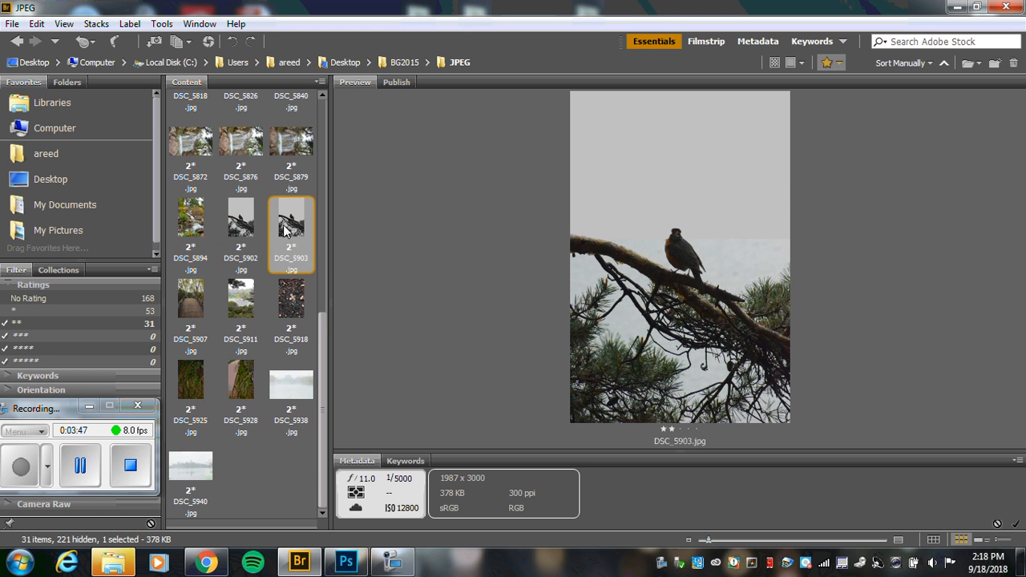
left_click(251, 227)
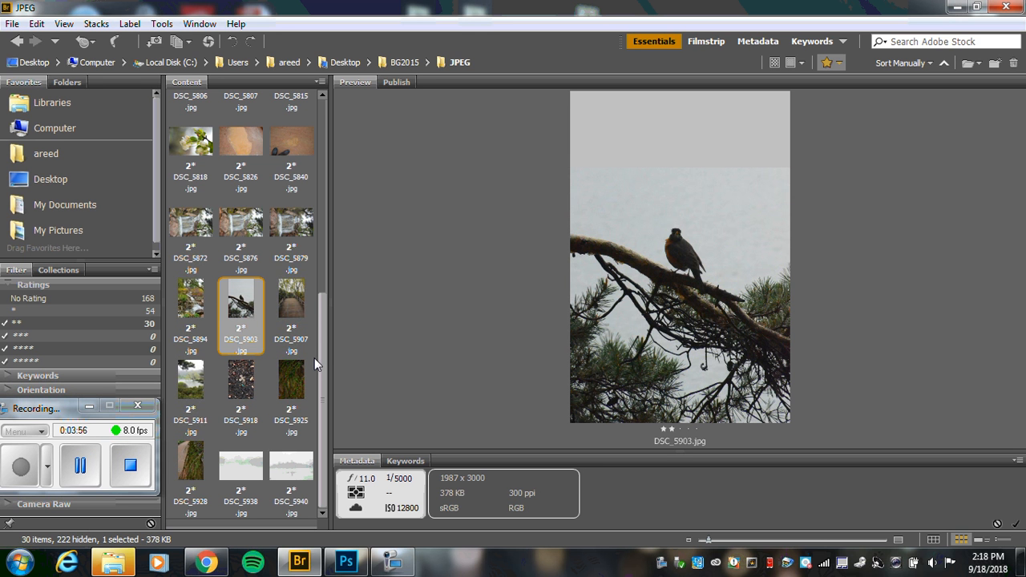
Show photos with one or more stars to view the demoted bird photo DSC_5902.jpg, and return the filter to two or more stars.
left_click(838, 63)
left_click(869, 143)
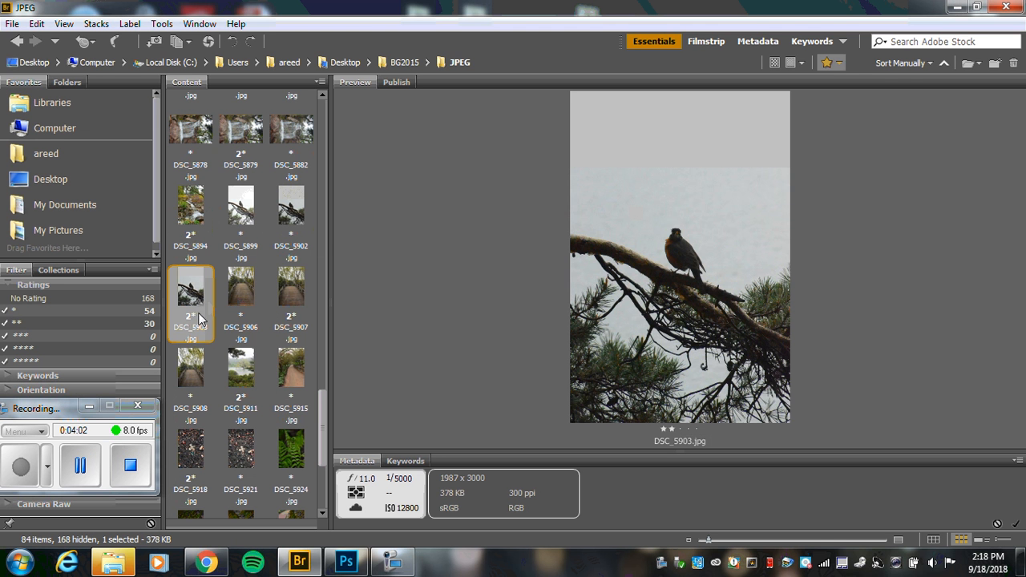
left_click(301, 214)
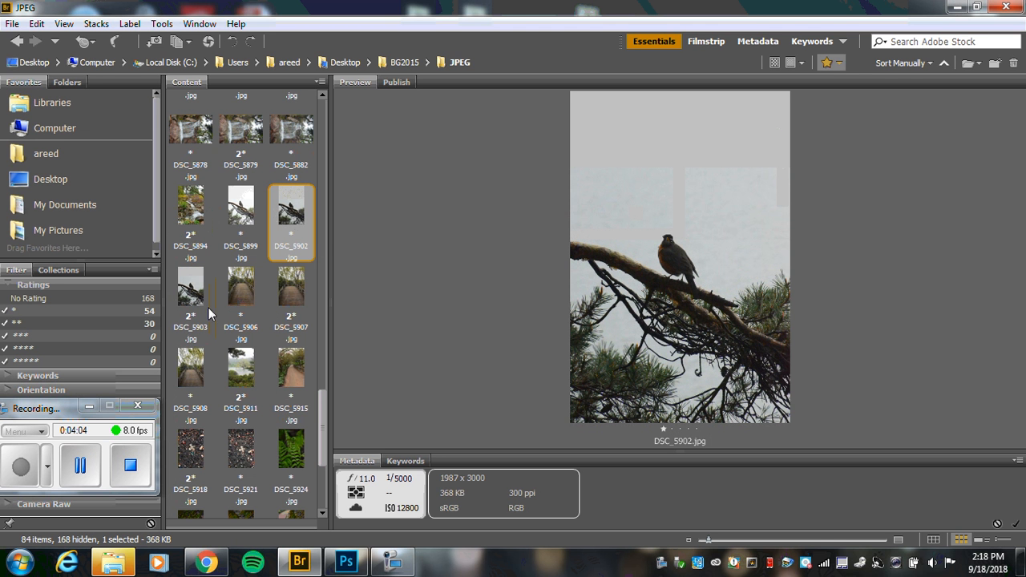
left_click(836, 63)
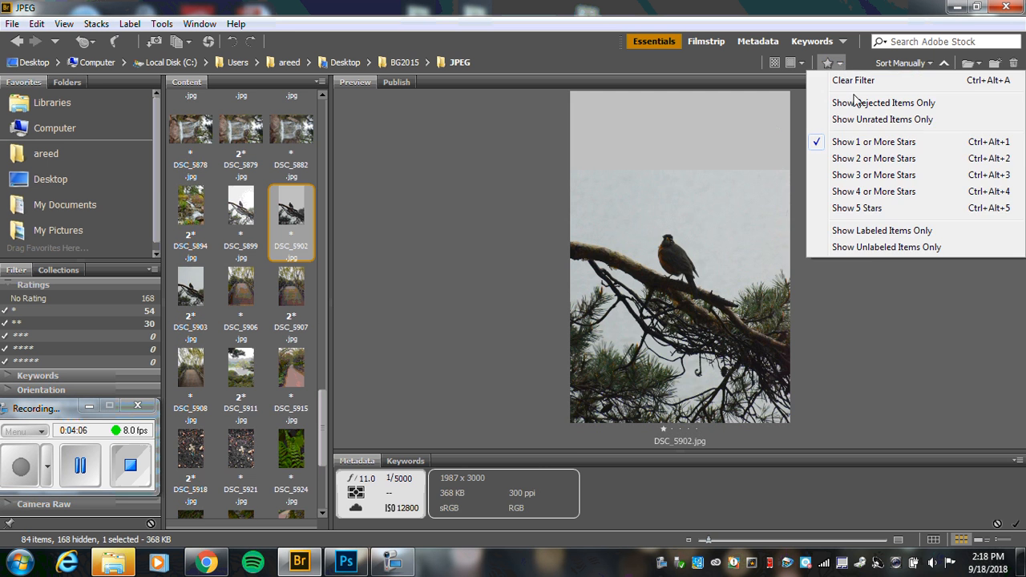
left_click(872, 160)
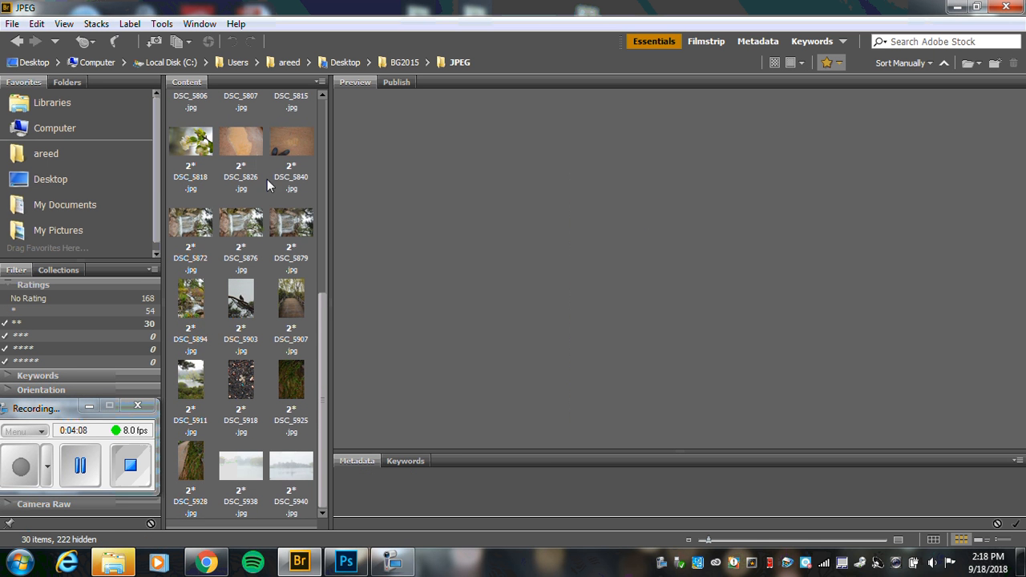
Compare the three waterfall photos DSC_5872.jpg, DSC_5876.jpg and DSC_5879.jpg, and lower DSC_5876.jpg to one star.
left_click(253, 154)
left_click(290, 149)
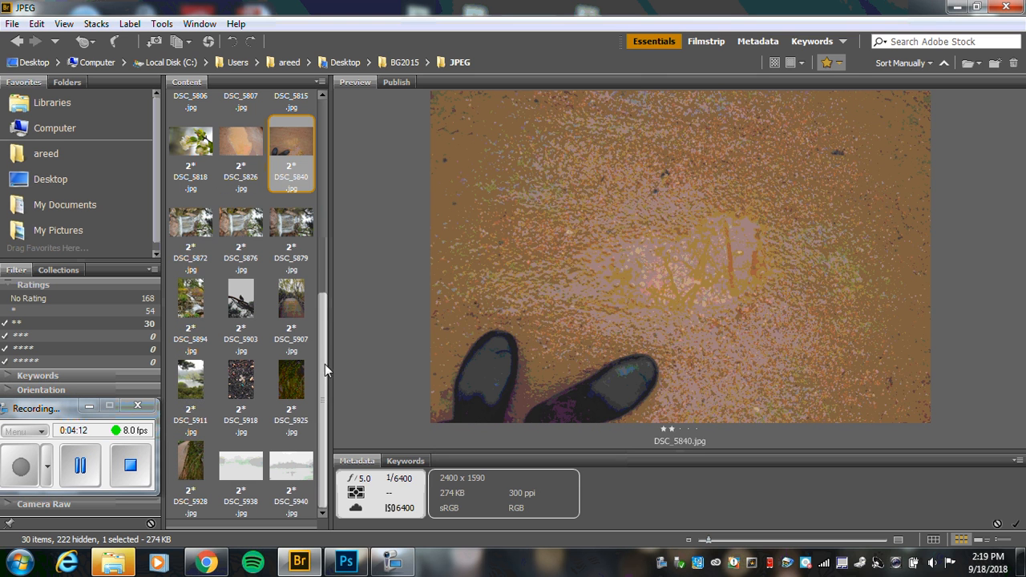
left_click(214, 231)
left_click(239, 228)
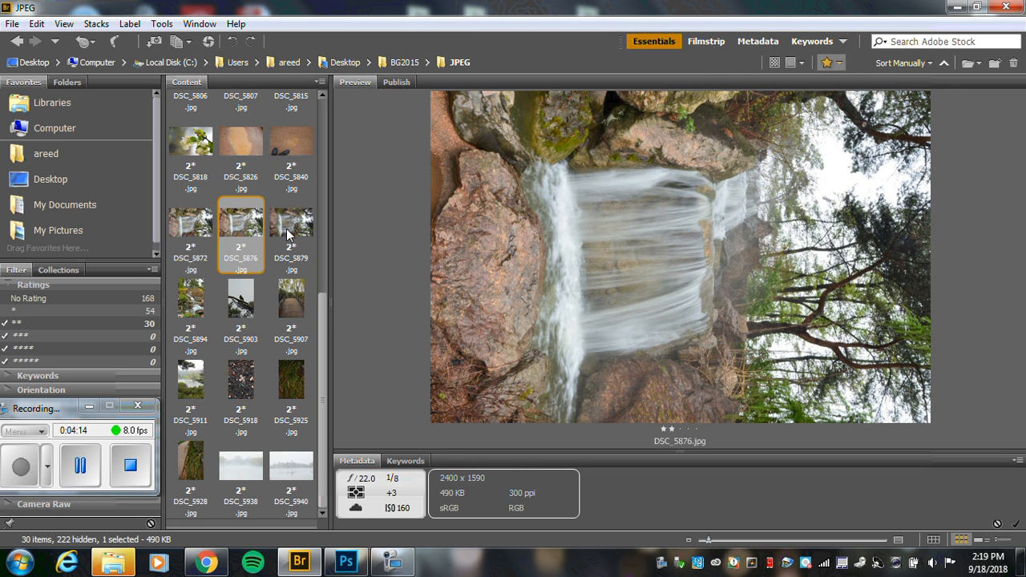
left_click(286, 228)
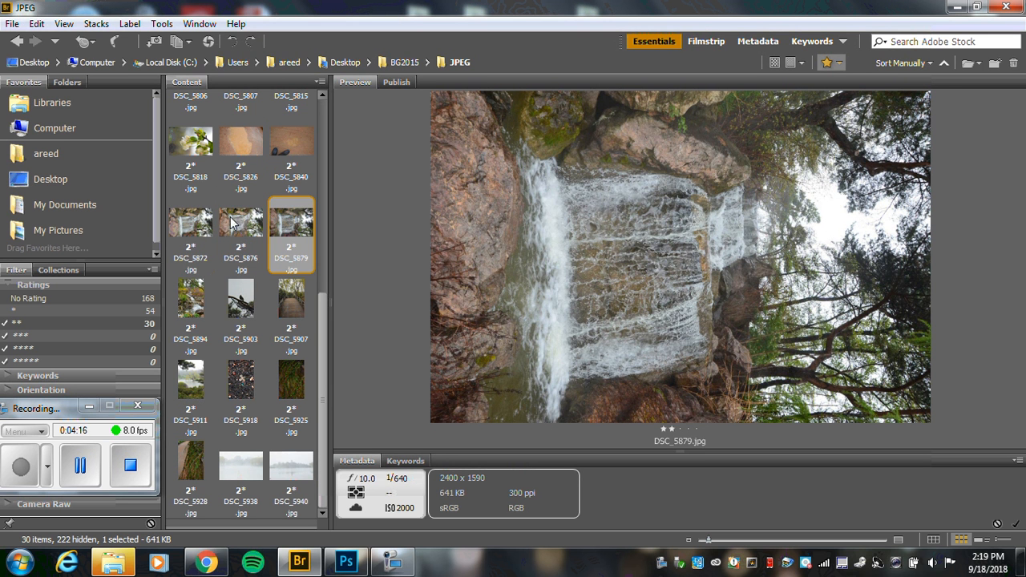
left_click(188, 233)
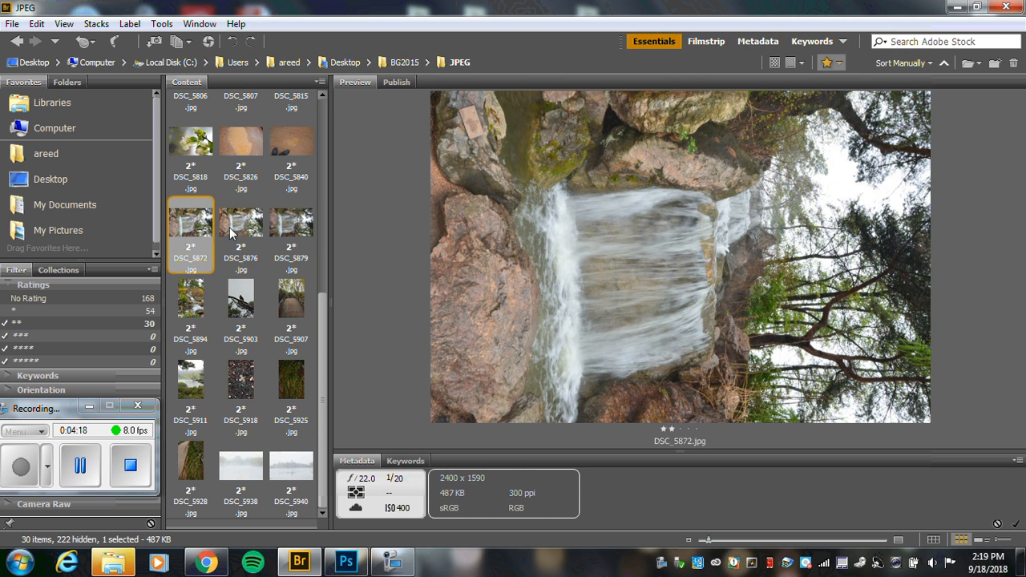
left_click(232, 231)
left_click(205, 233)
left_click(228, 225)
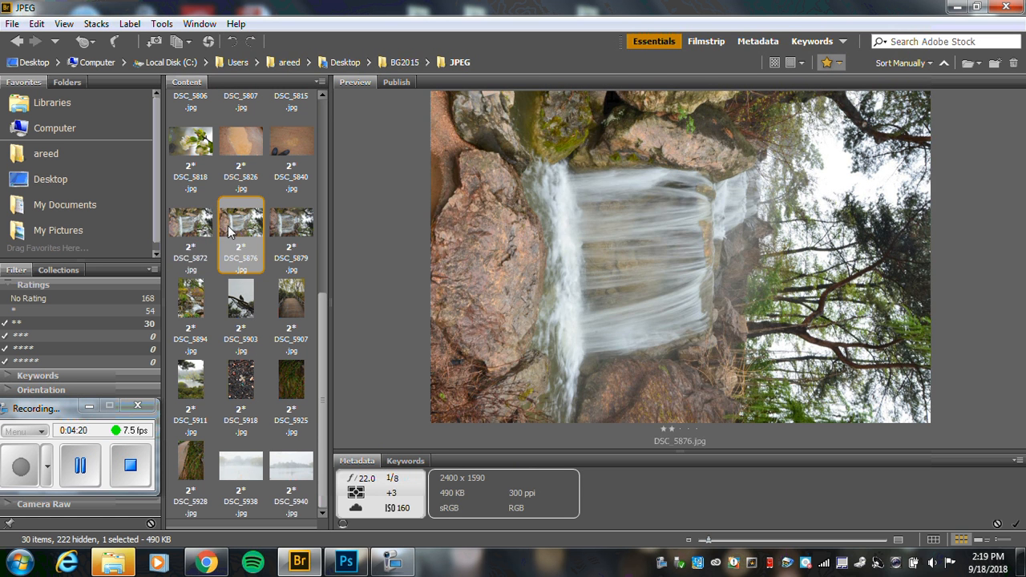
left_click(207, 229)
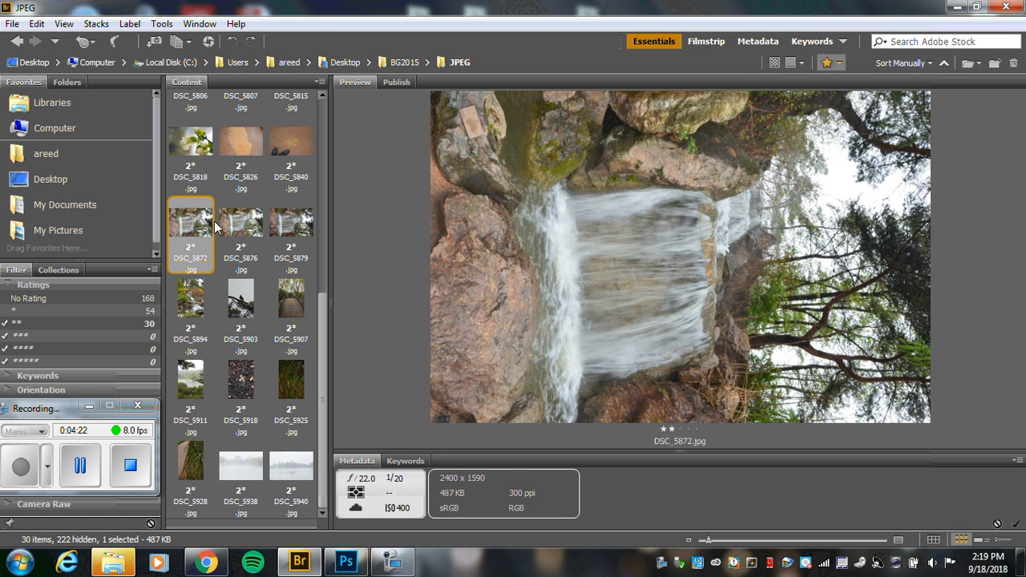
left_click(244, 227)
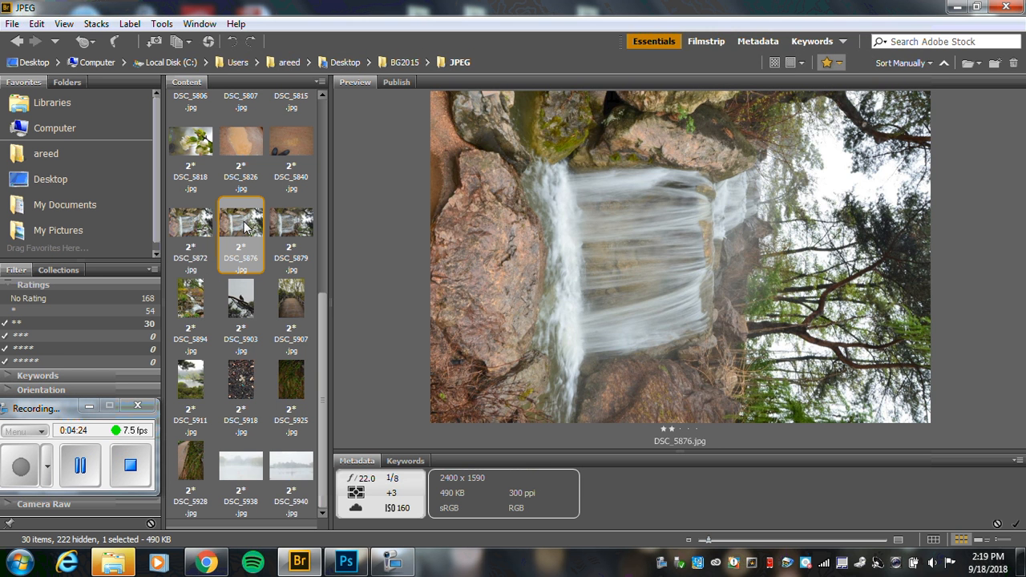
key("ctrl+1")
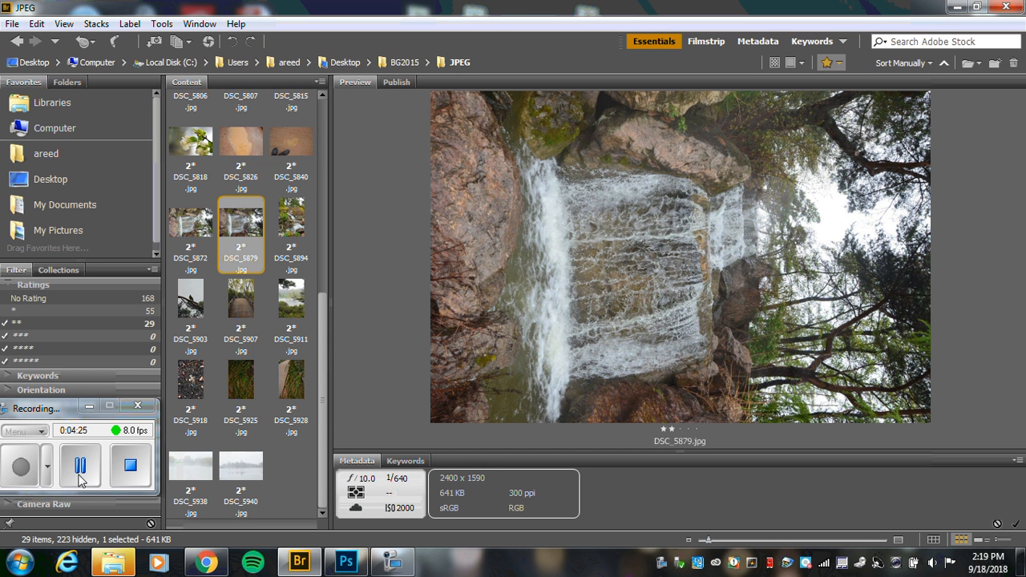
Return to the first photo, DSC_5701.jpg, and select all photos in the filtered set.
left_click_drag(324, 344, 270, 129)
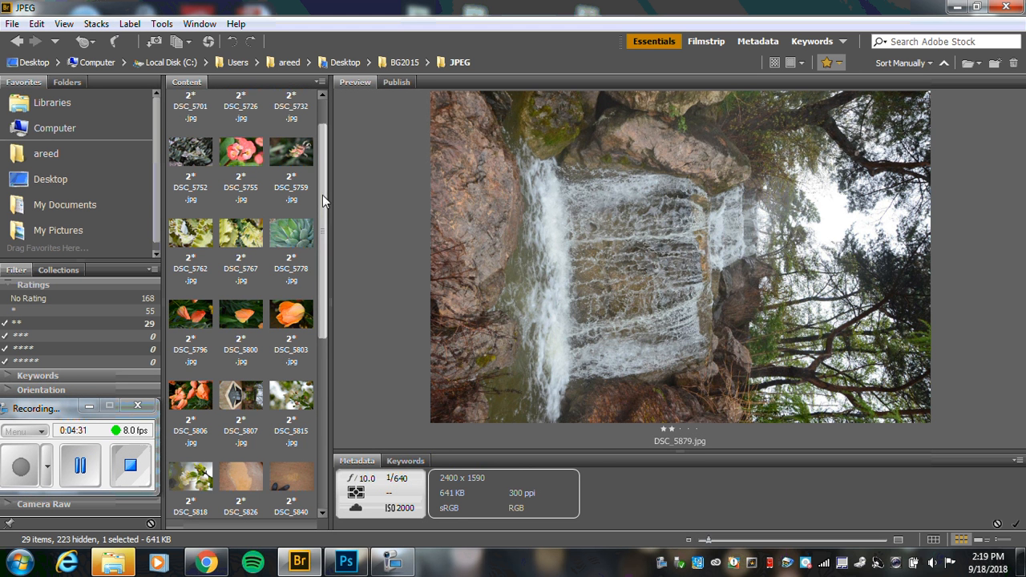
left_click_drag(323, 157, 321, 132)
left_click(185, 113)
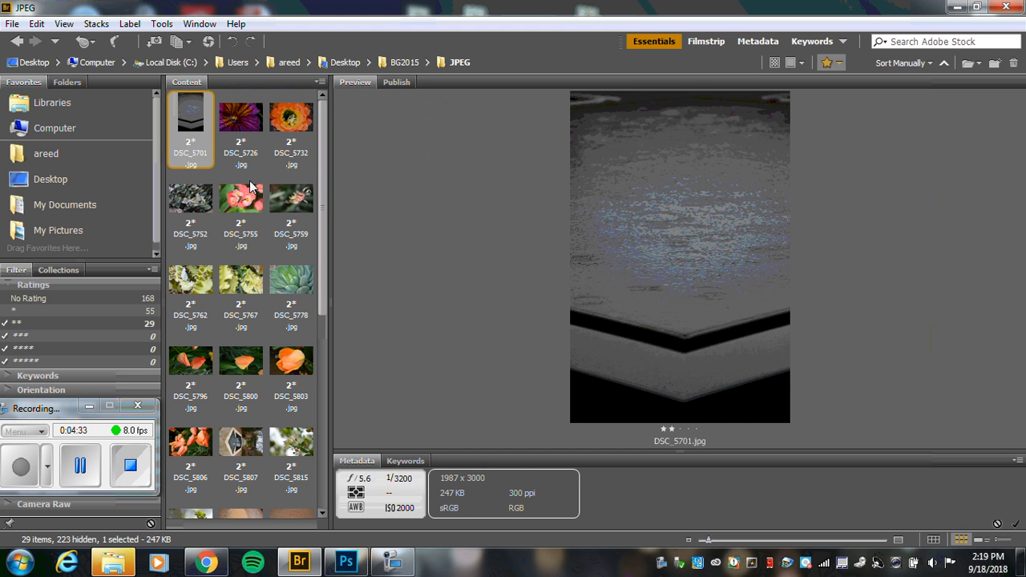
key("ctrl+a")
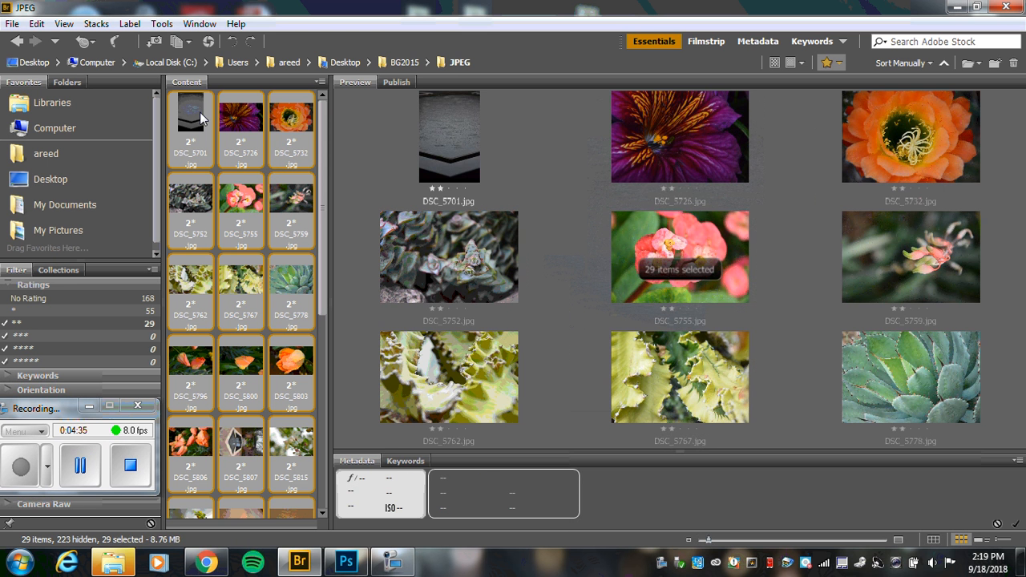
Select only the range of photos from DSC_5752.jpg to DSC_5815.jpg.
left_click_drag(318, 192, 325, 213)
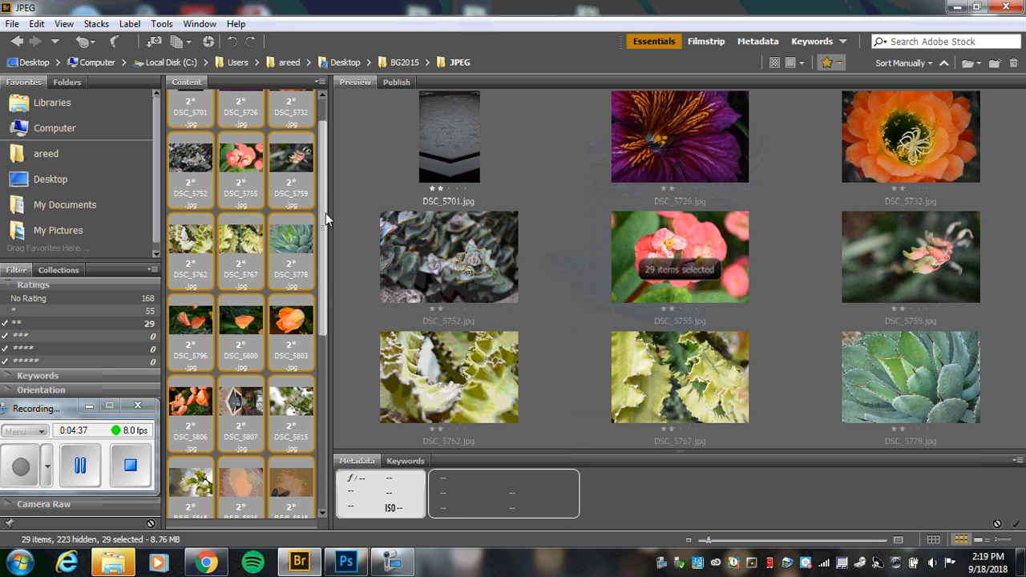
left_click(291, 239)
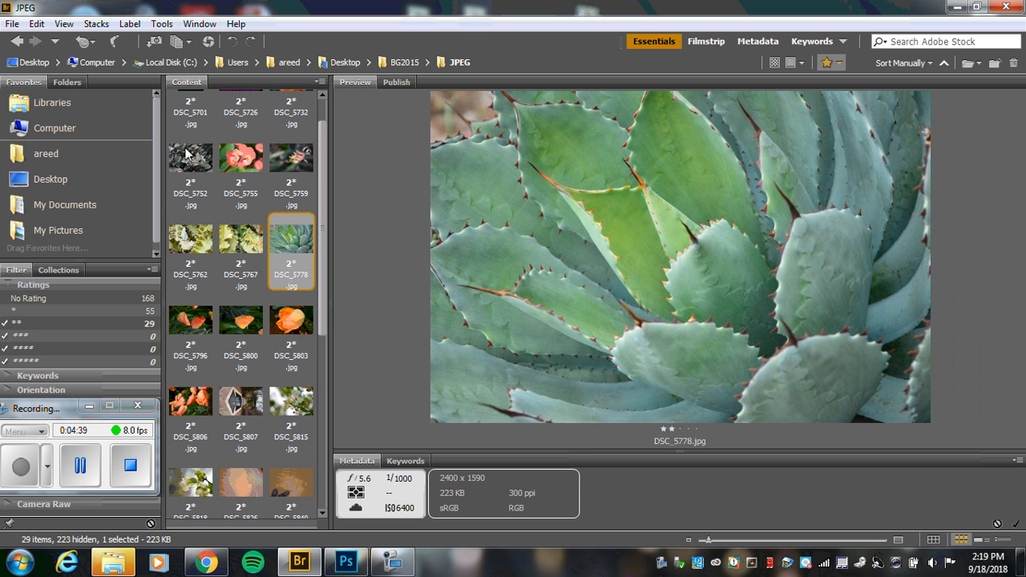
left_click(190, 156)
left_click_drag(217, 164, 304, 374)
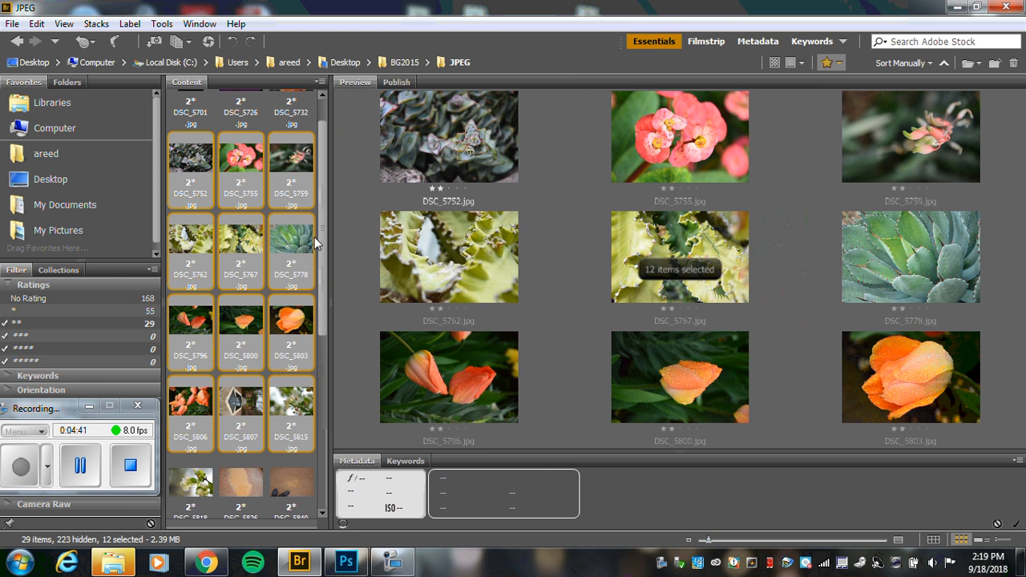
Select every photo in the two-star set and start copying them to a custom destination folder.
key("ctrl+a")
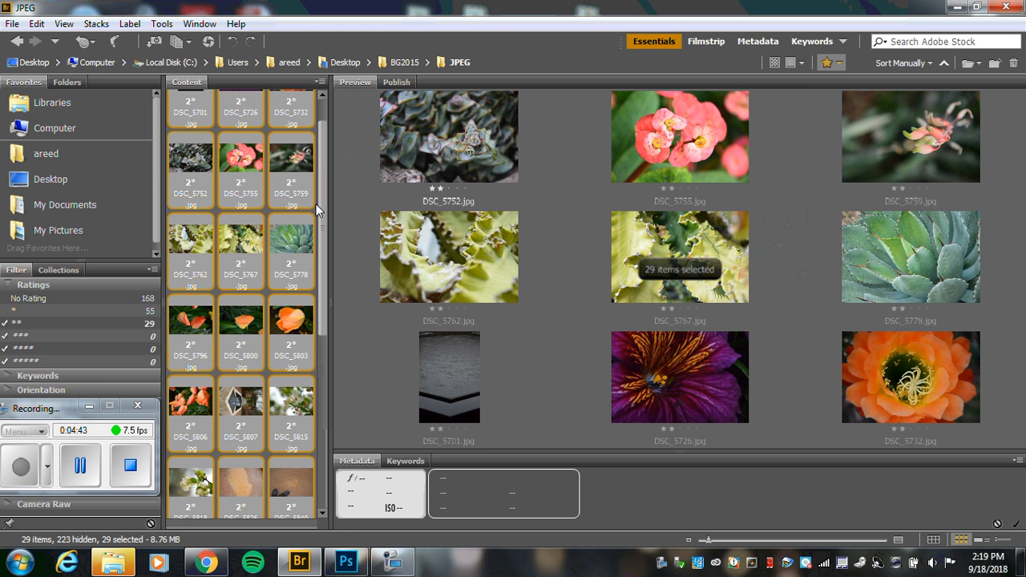
left_click_drag(319, 211, 320, 189)
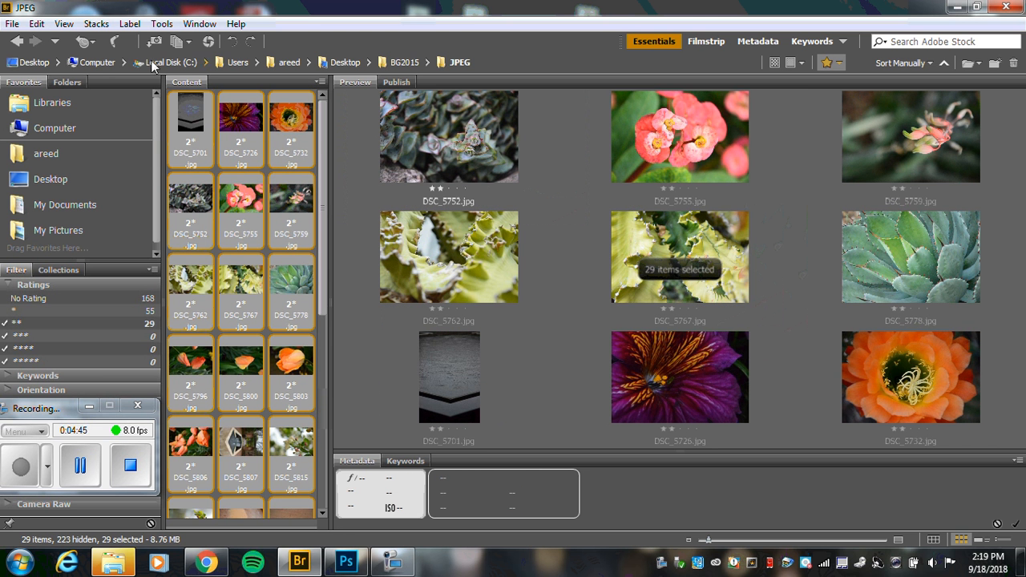
left_click(16, 26)
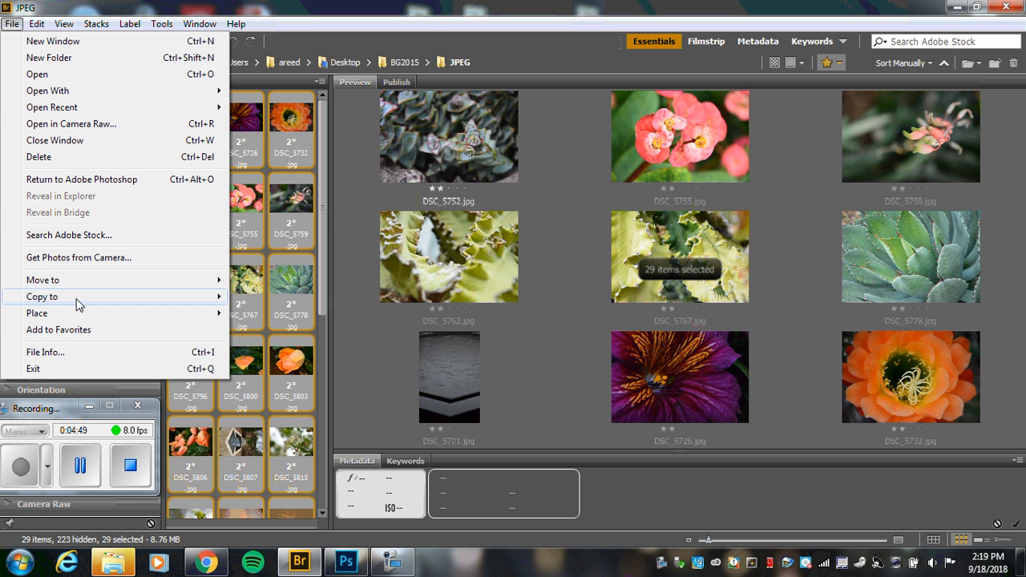
mouse_move(78, 300)
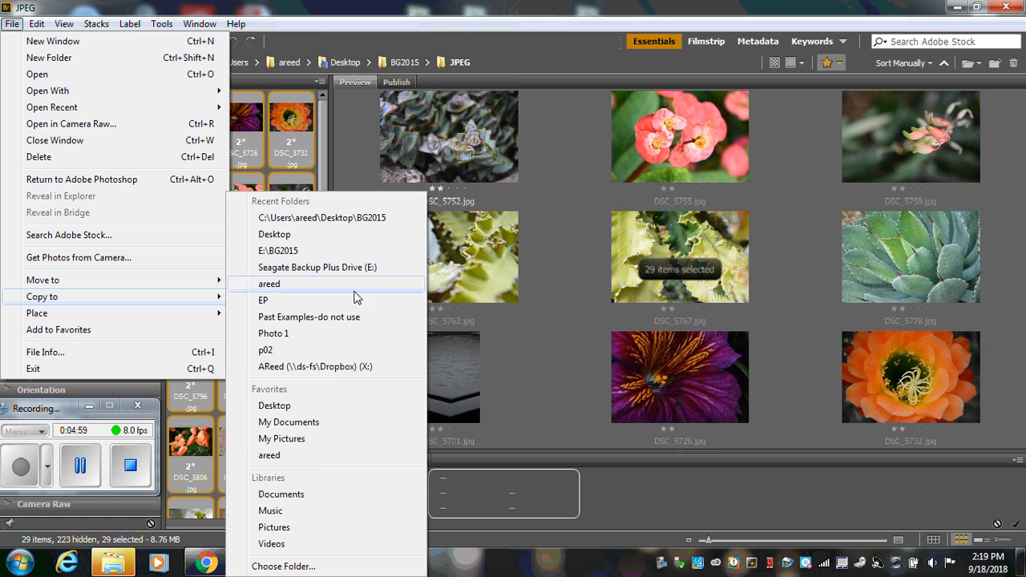
left_click(285, 566)
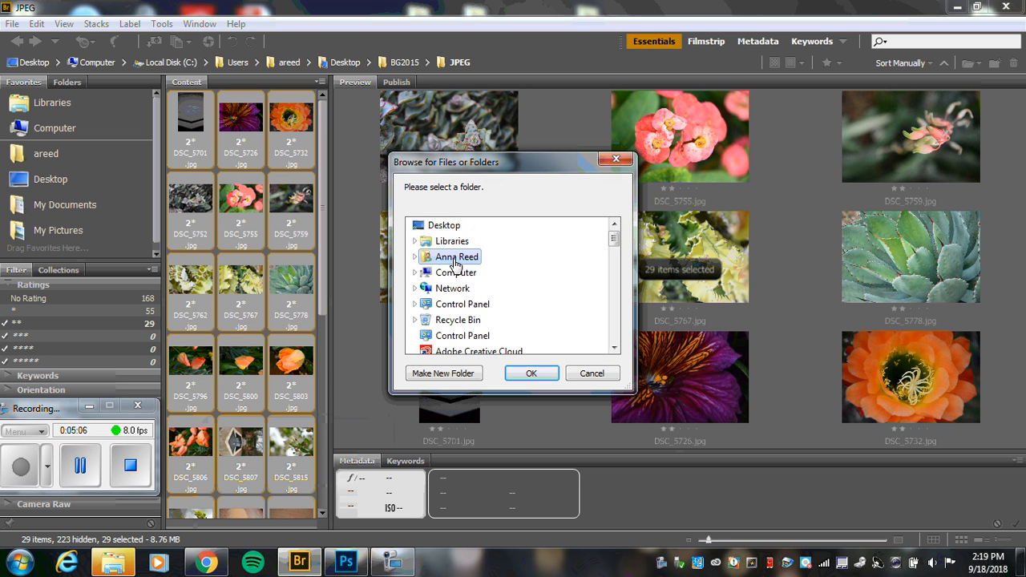
Select the BG2015 folder on the desktop as the parent location for the copied photos.
left_click(613, 348)
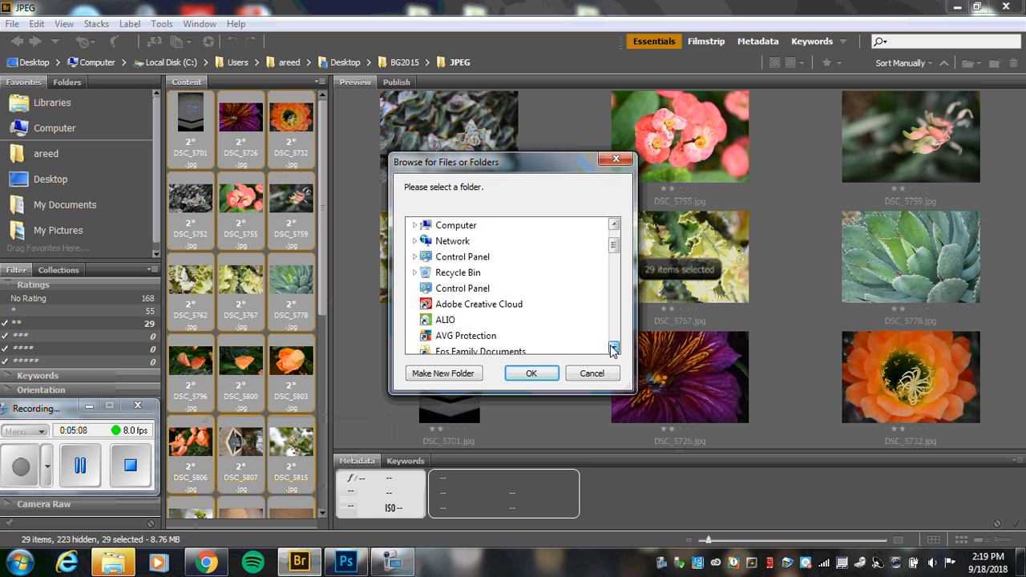
left_click(613, 347)
left_click(613, 348)
left_click(613, 348)
left_click(614, 347)
left_click(613, 348)
left_click(614, 347)
left_click(614, 347)
left_click(614, 347)
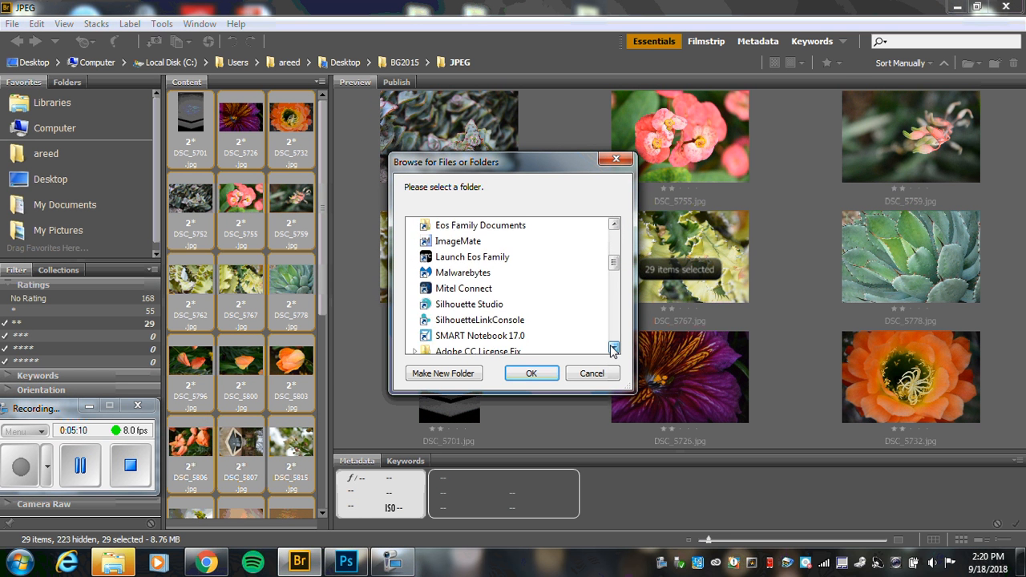
left_click(613, 348)
left_click(613, 347)
left_click(614, 348)
left_click(613, 347)
left_click(614, 347)
left_click(613, 347)
left_click(614, 347)
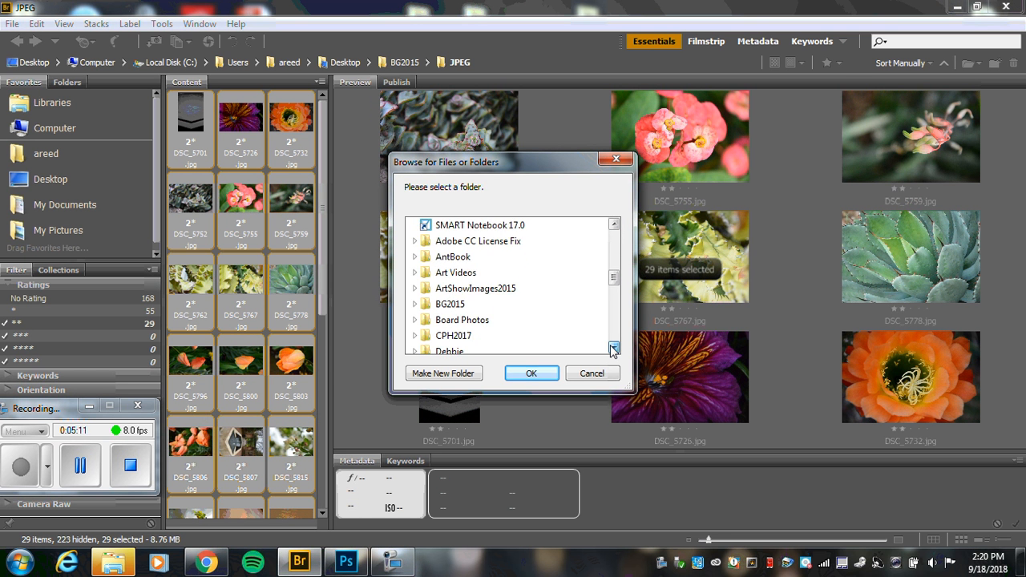
left_click(447, 305)
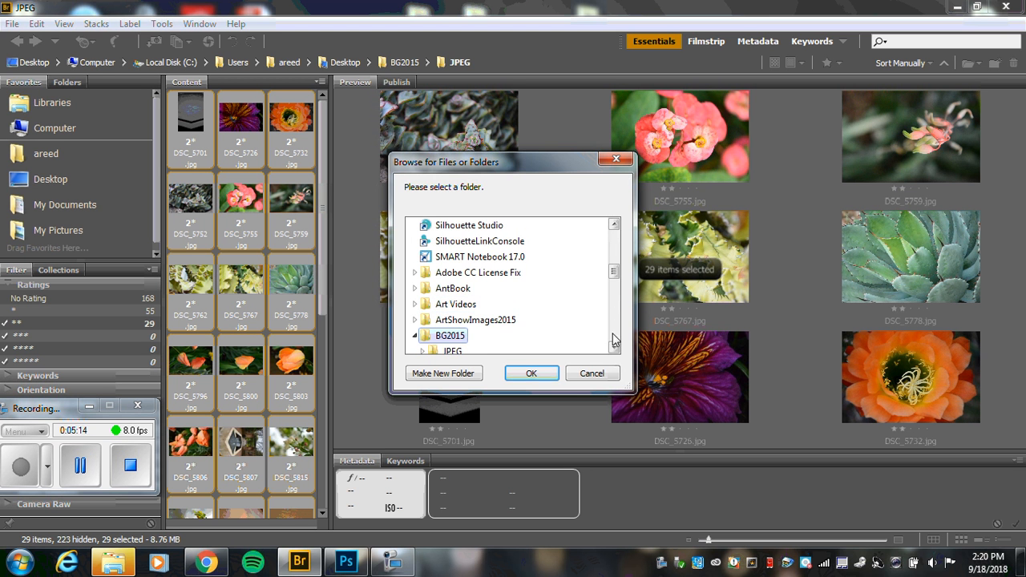
Create a new folder named Best inside BG2015 and copy the selected photos into it.
left_click(614, 346)
left_click(613, 346)
left_click(460, 374)
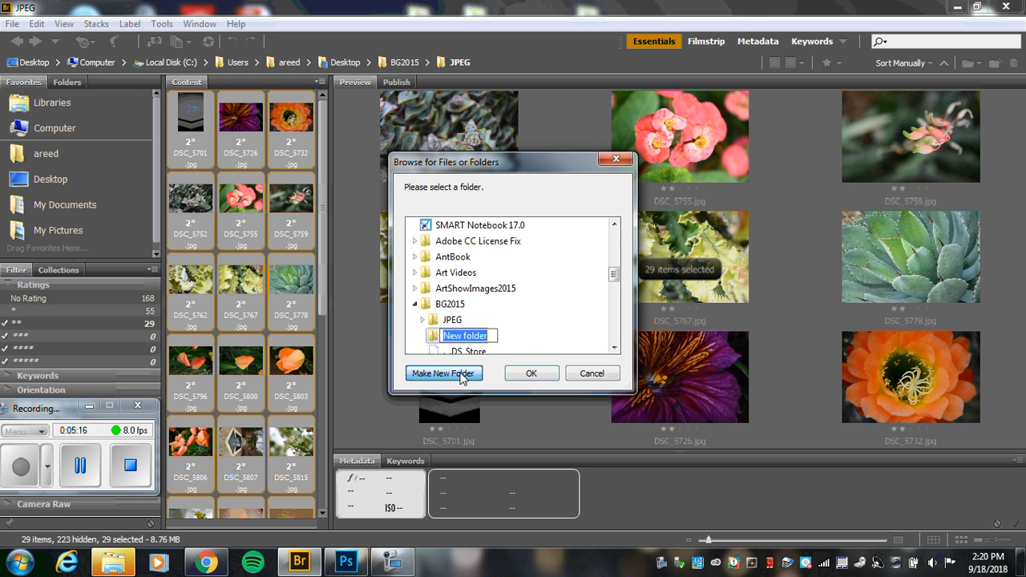
type("Best")
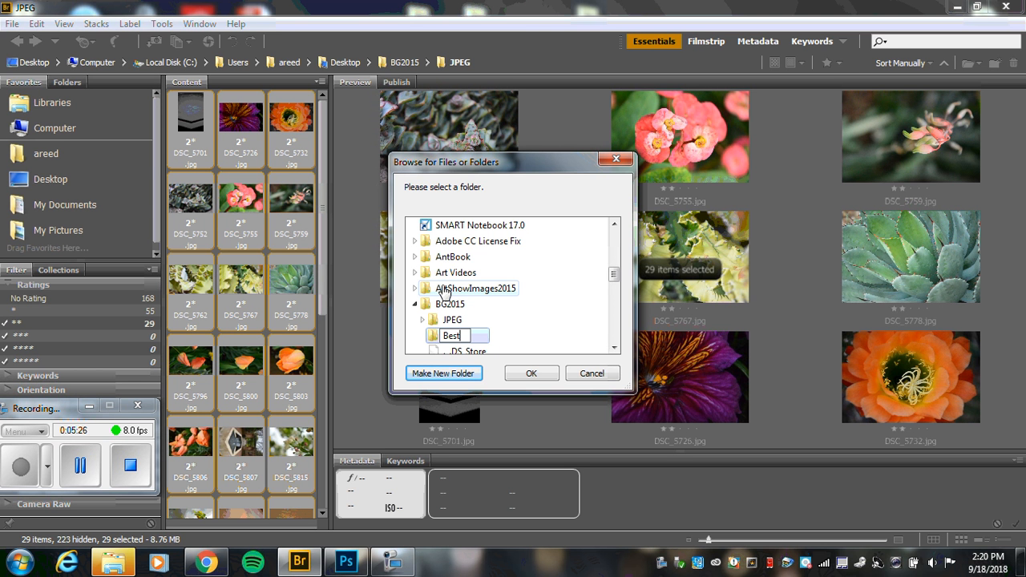
left_click(540, 372)
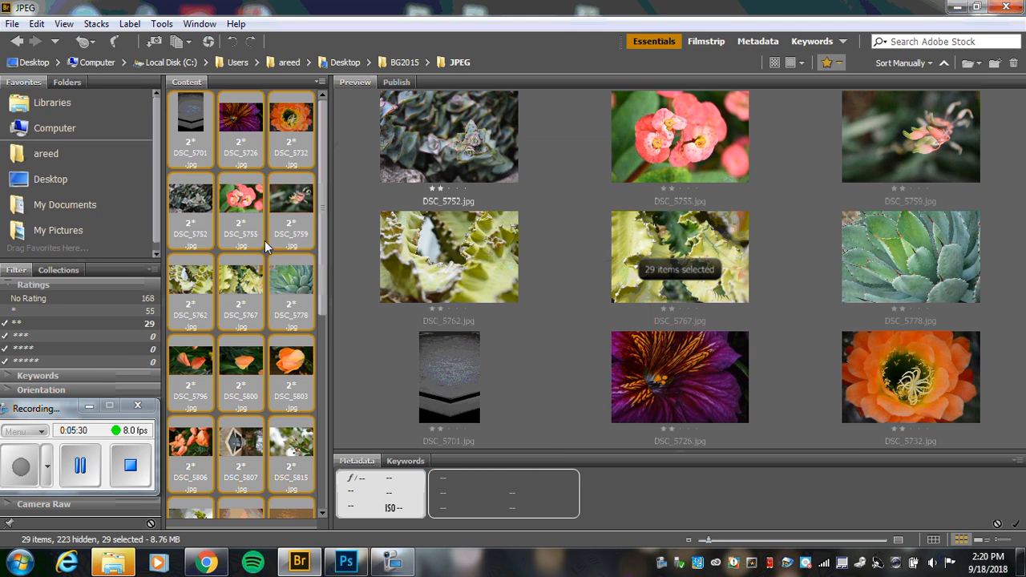
Switch to the desktop, dismiss the AutoPlay window, and open the Best folder inside BG2015 to check the copied photos.
left_click(957, 8)
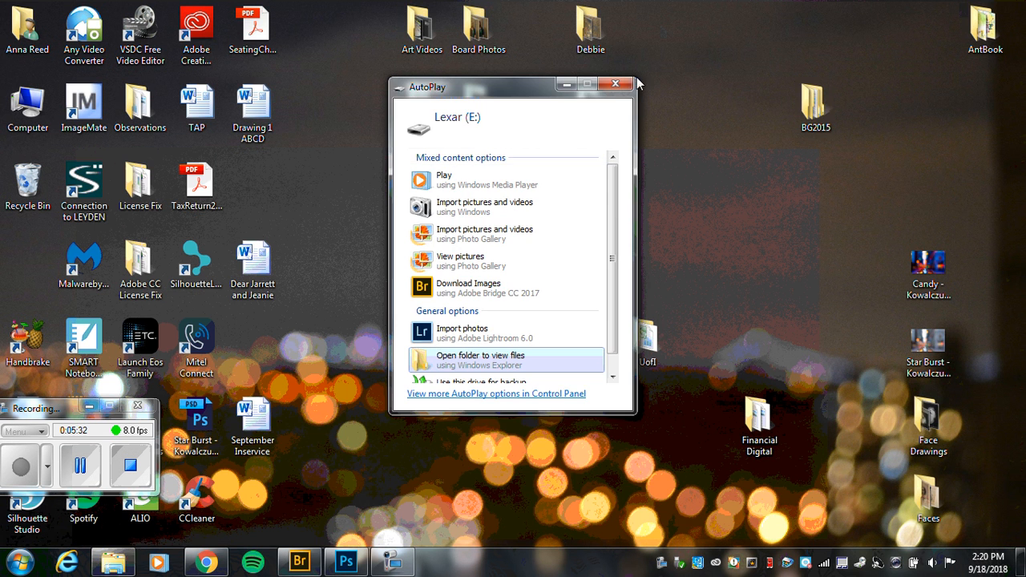
left_click(615, 83)
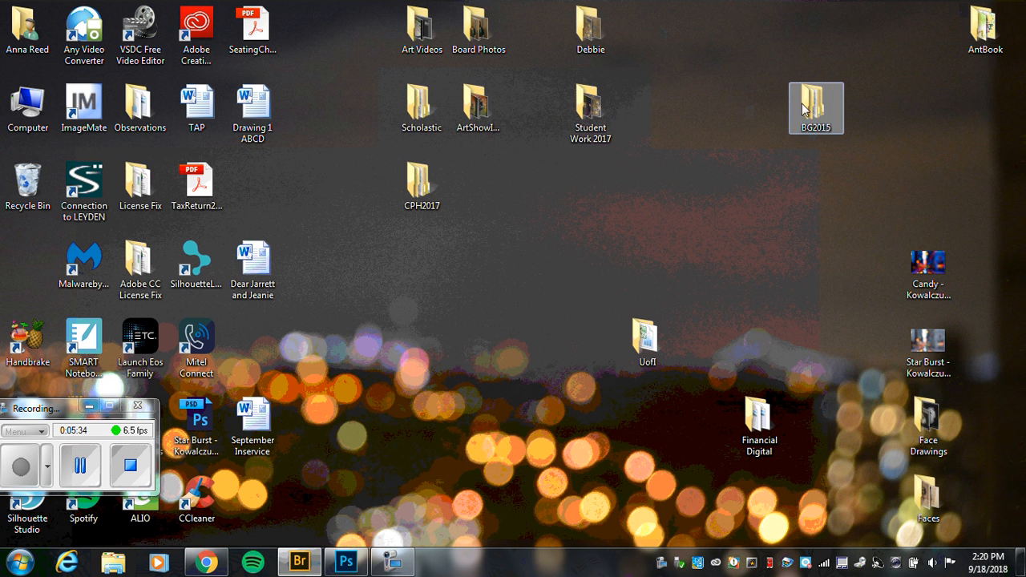
double_click(806, 119)
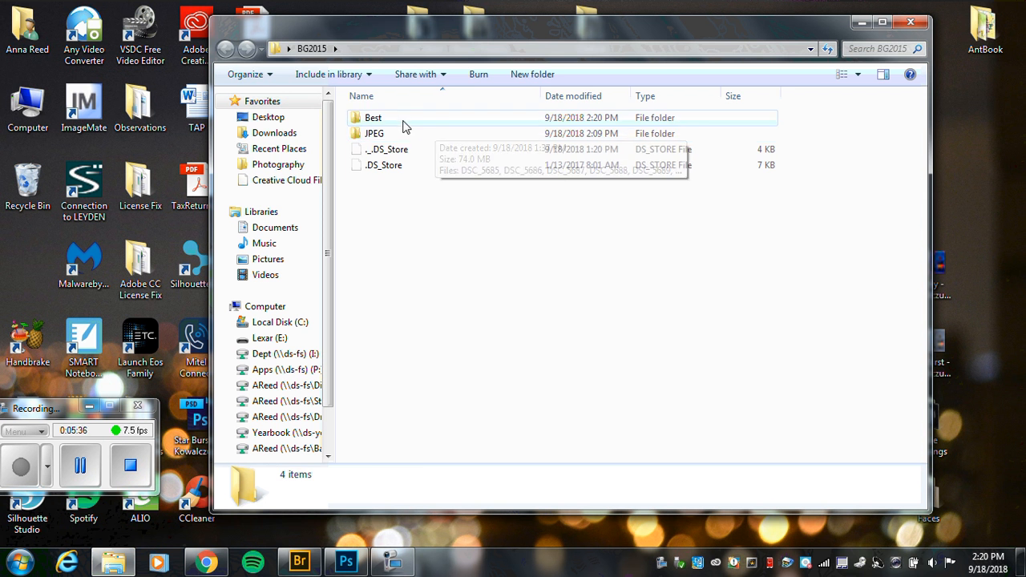
double_click(401, 120)
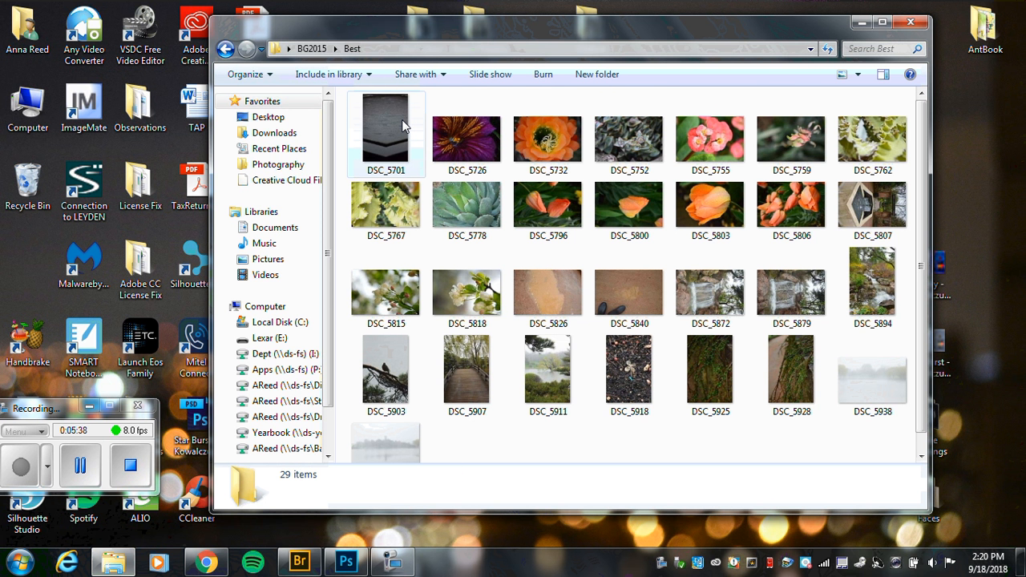